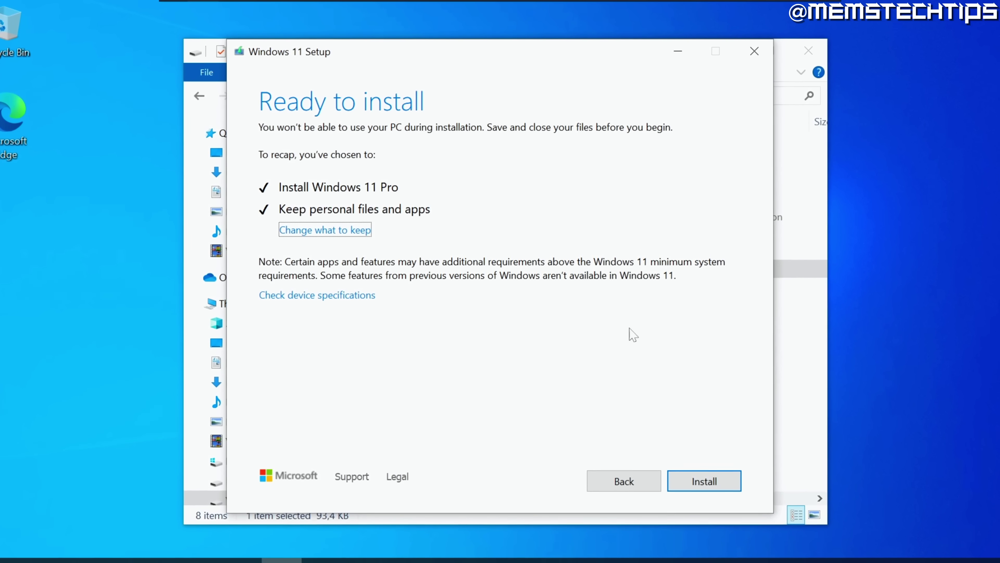
Step: Start installing the Windows 11 Pro upgrade, keeping personal files and apps
left_click(704, 481)
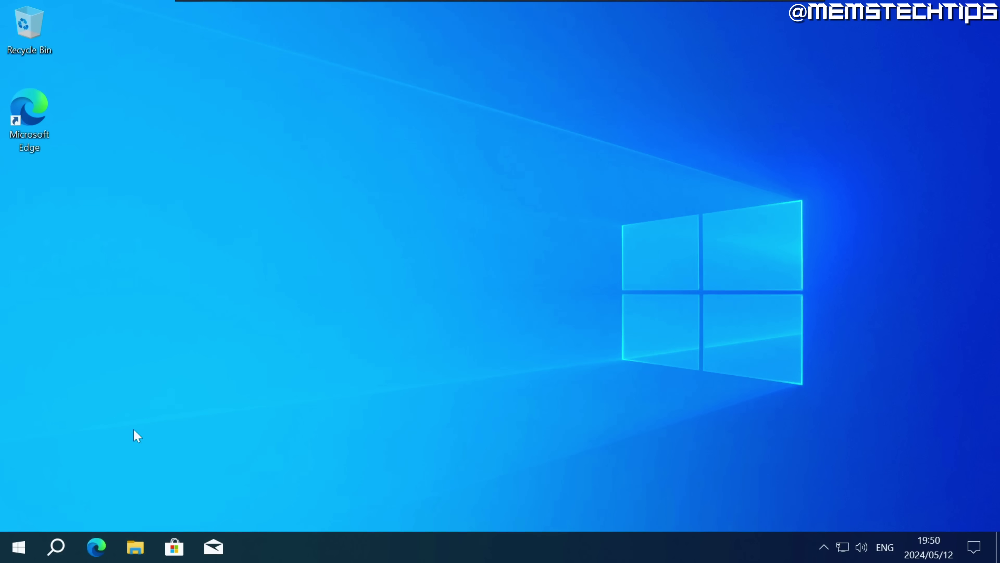
Step: Open Disk Management from the Start button's context menu, reposition it, and open its Action menu
right_click(22, 546)
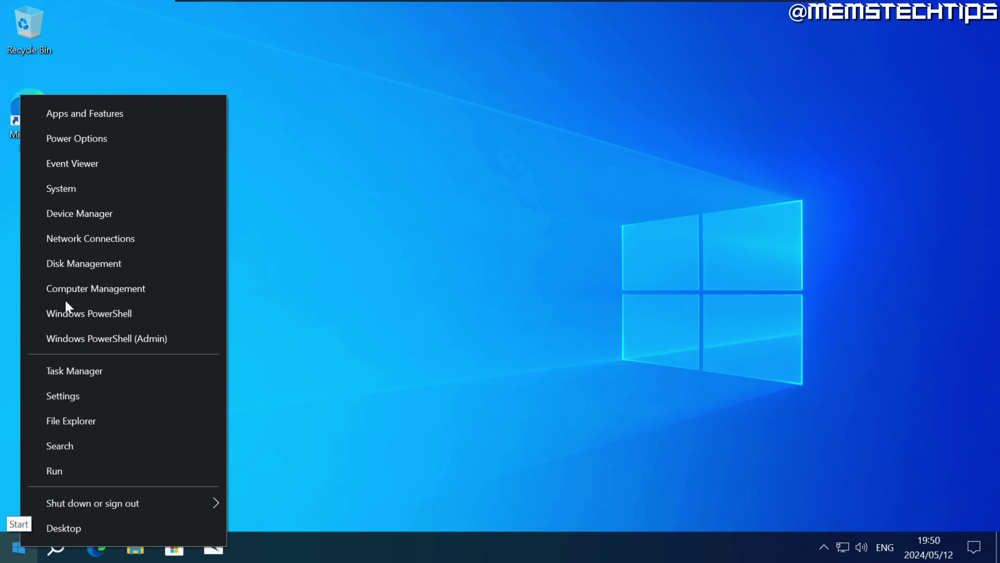
left_click(149, 268)
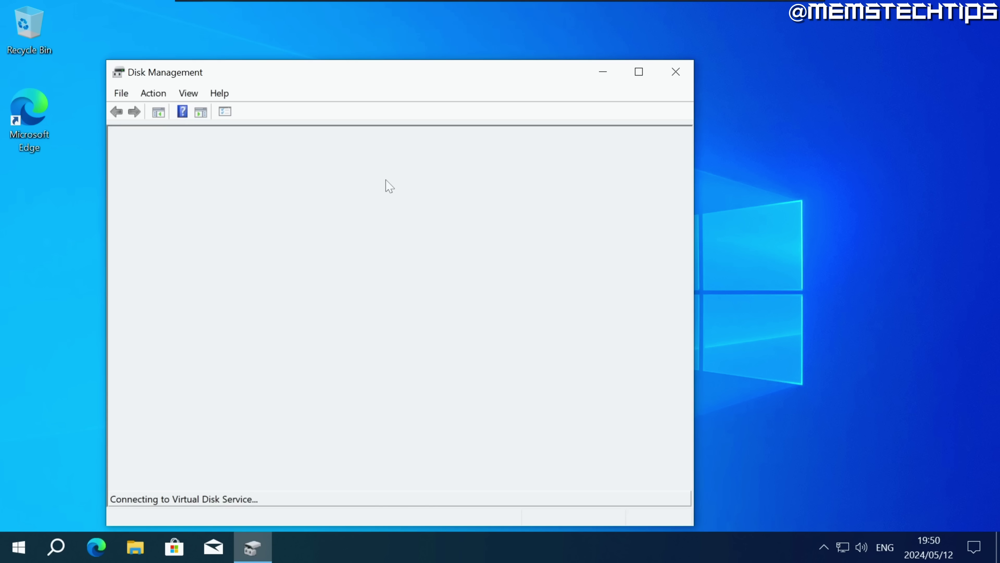
left_click_drag(421, 62, 396, 41)
left_click(211, 61)
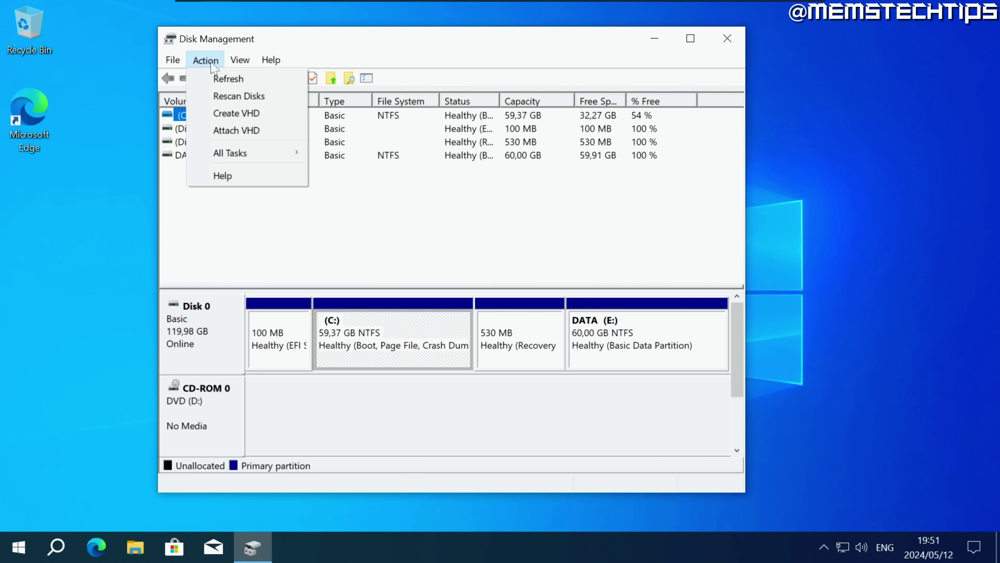
Step: Create a new virtual hard disk file saved as C:\VHD\VHD.vhd in a new VHD folder
left_click(248, 115)
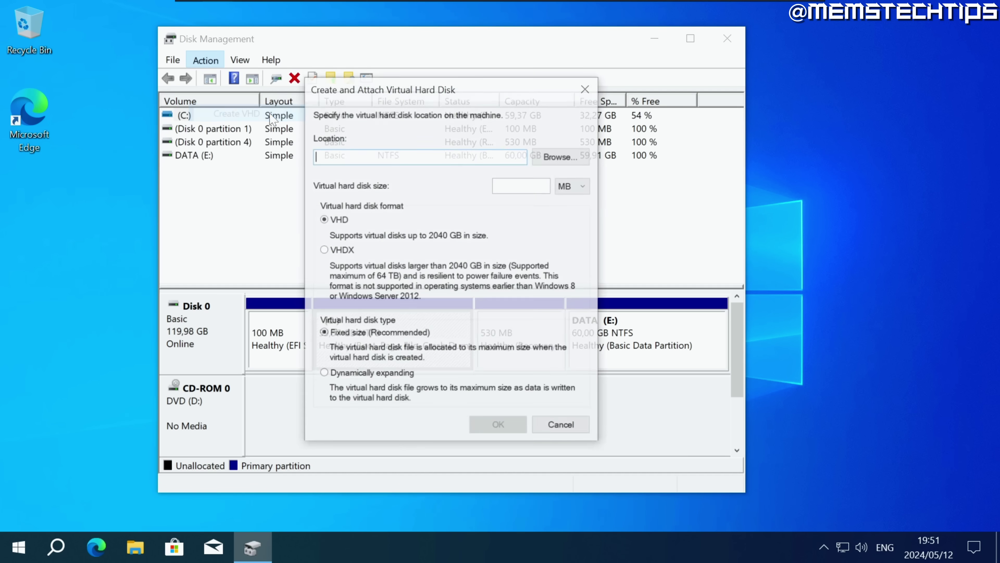
left_click(562, 156)
scroll(423, 274, "down", 1)
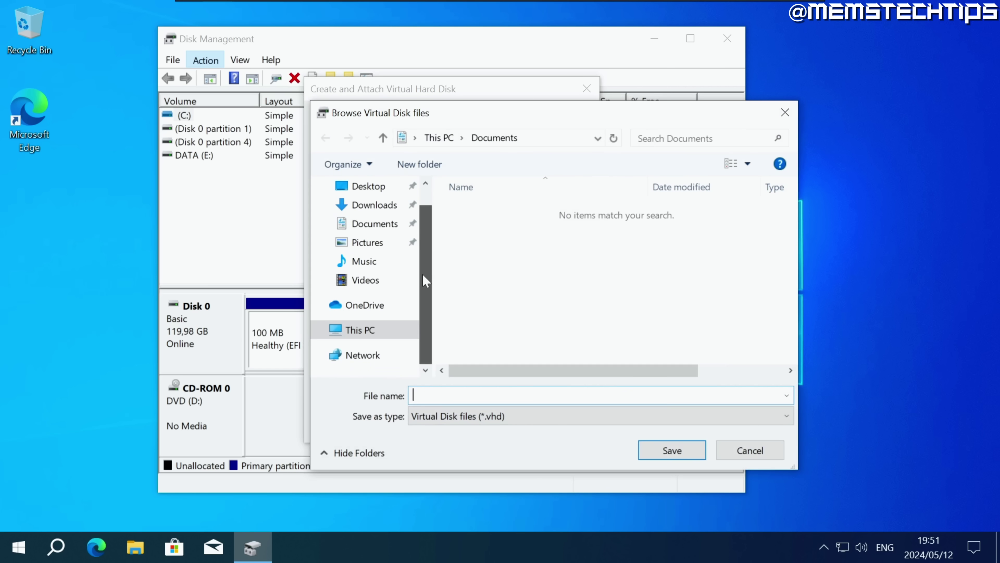
left_click(319, 334)
left_click(378, 343)
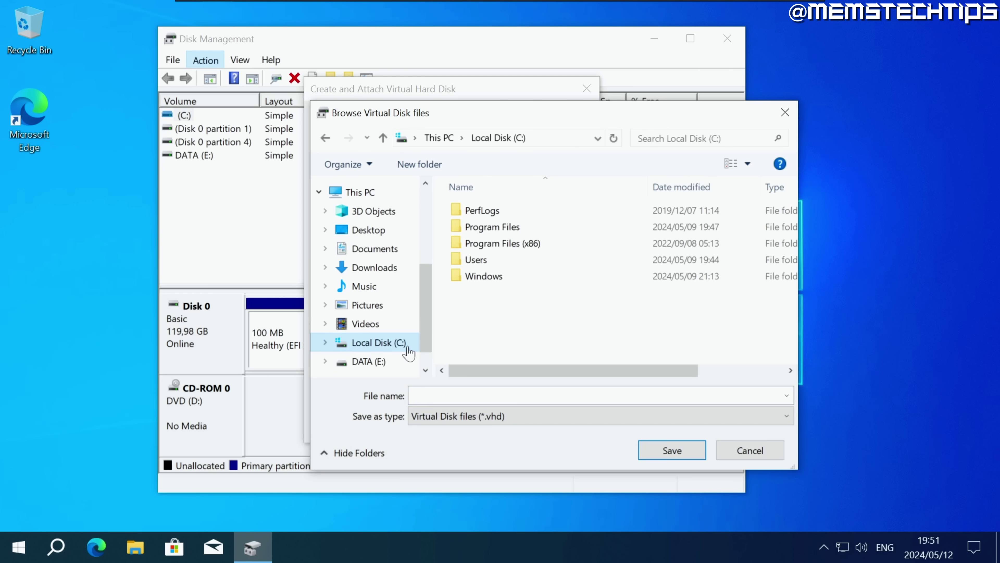
left_click(419, 165)
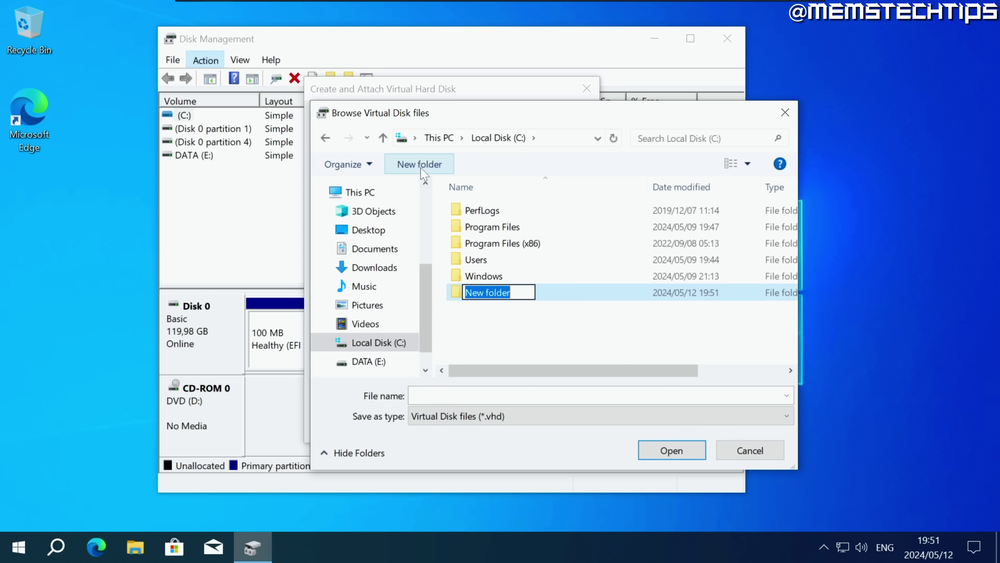
type("VHD")
key("Return")
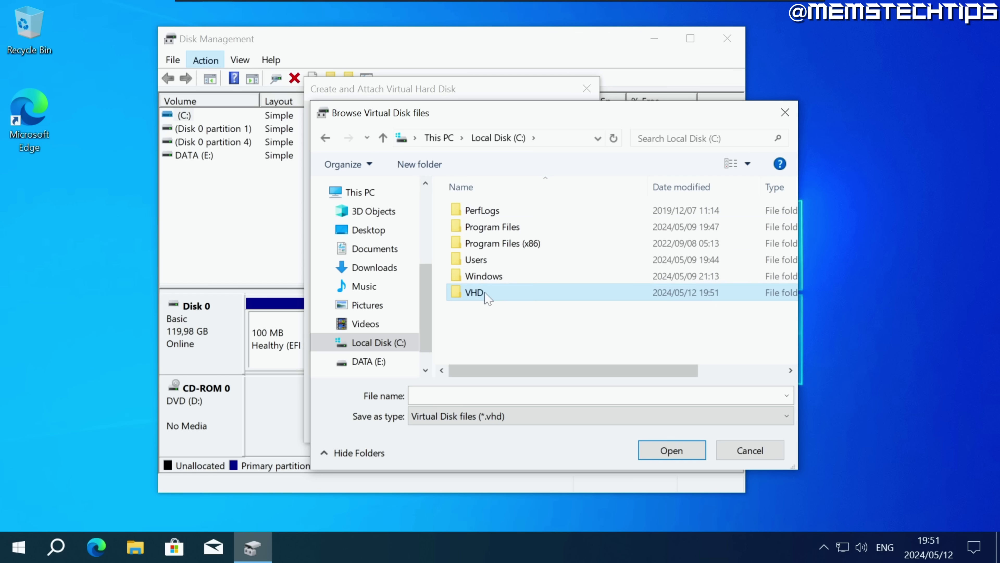
left_click(672, 449)
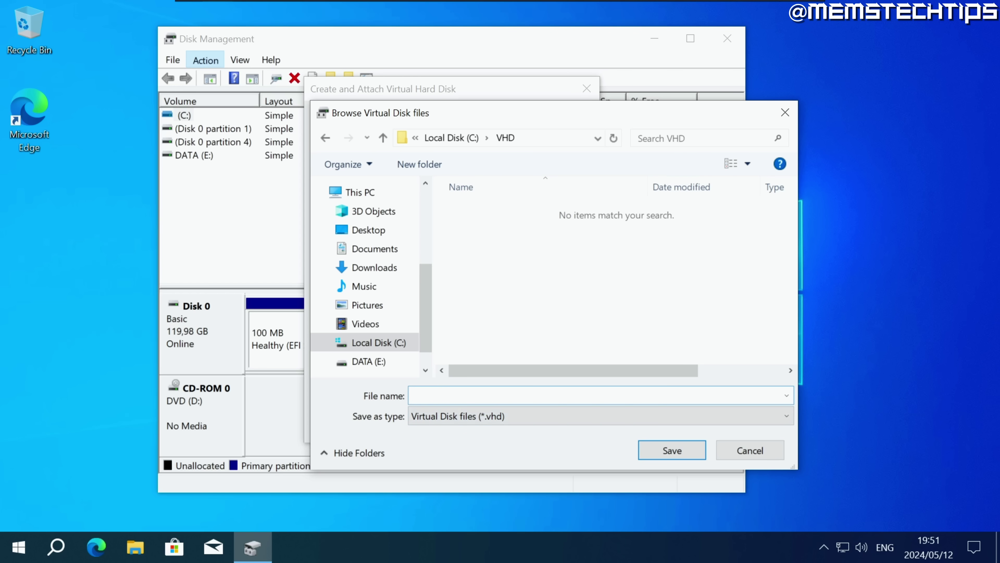
left_click(671, 450)
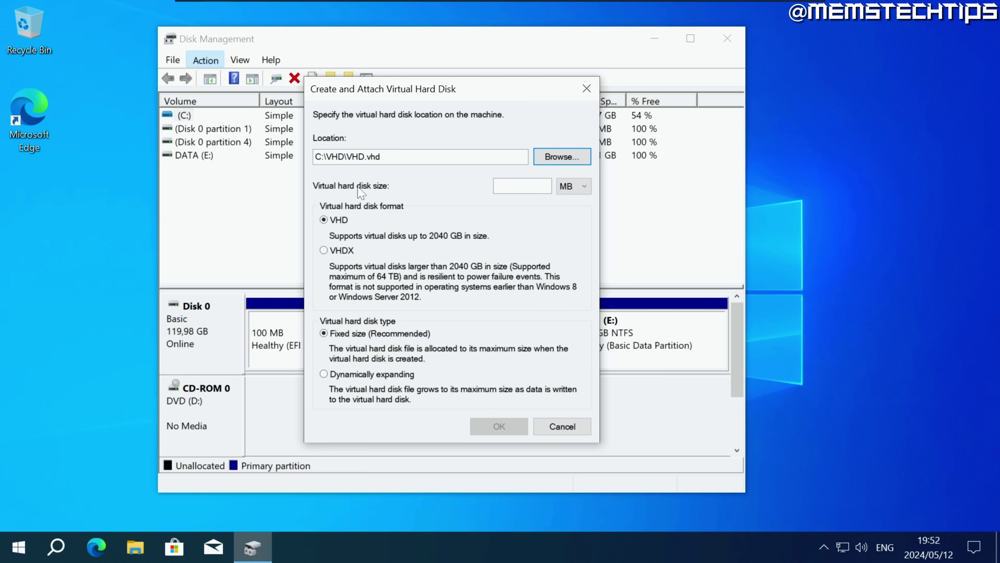
Step: Set the virtual disk size to 16 GB, create it, and select the new Disk 1
left_click(566, 188)
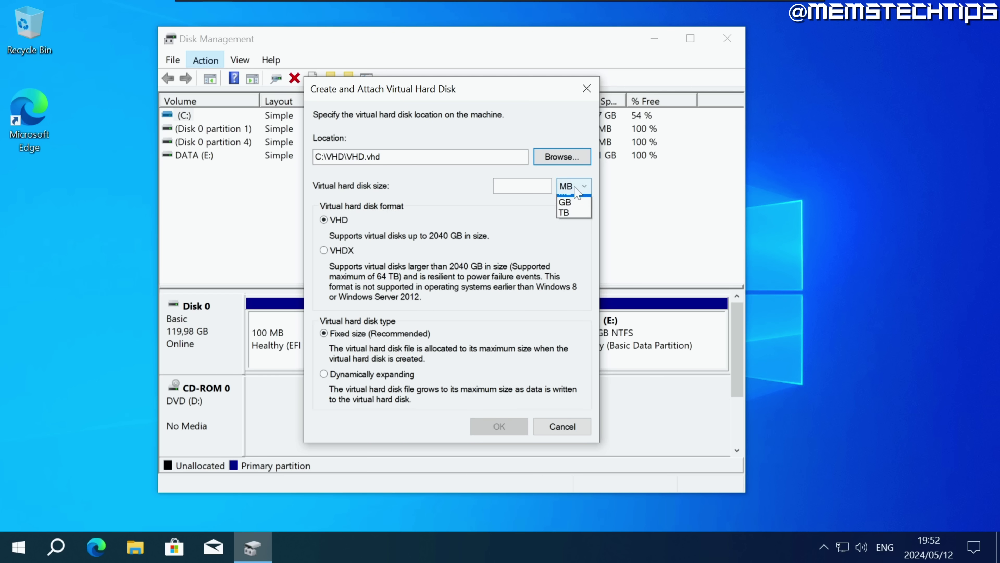
left_click(565, 210)
left_click(522, 185)
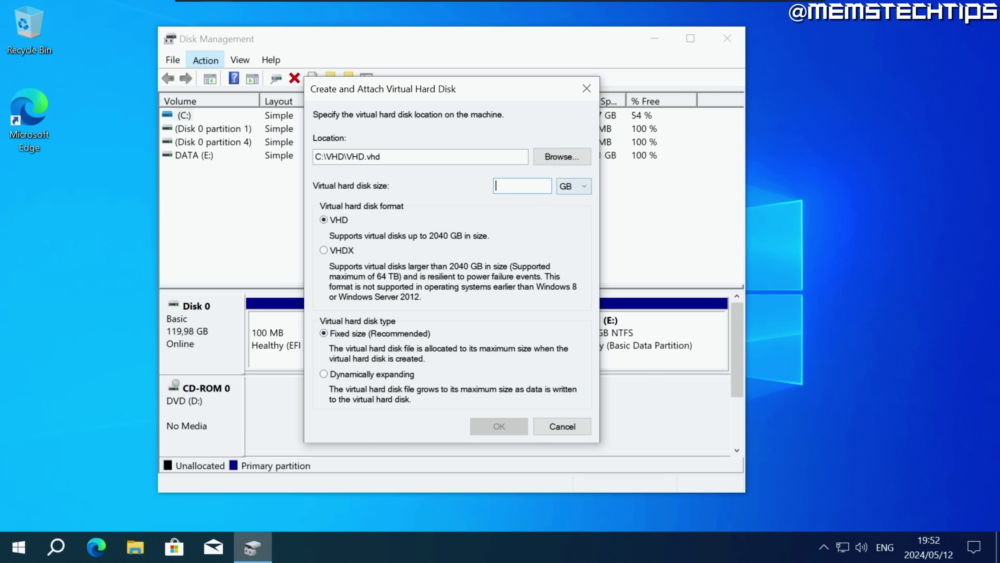
type("16")
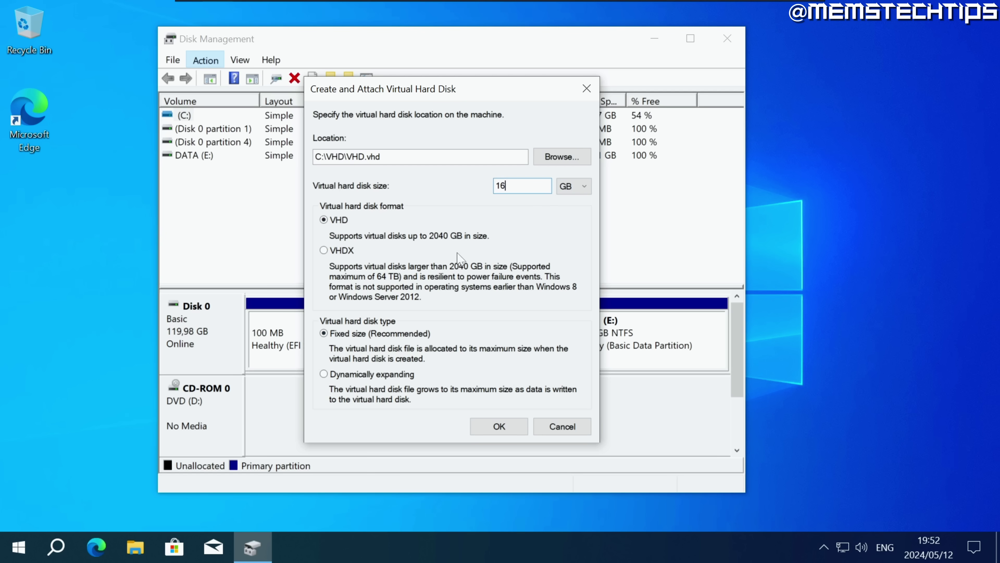
left_click(512, 429)
left_click(217, 418)
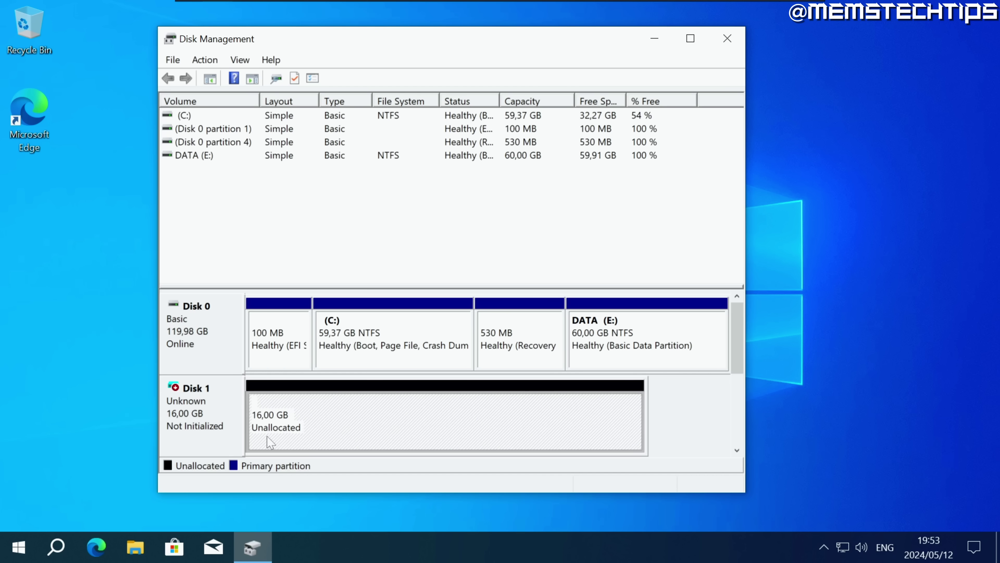
Step: Initialize Disk 1 as GPT and select its 15,98 GB unallocated space
right_click(219, 410)
left_click(285, 417)
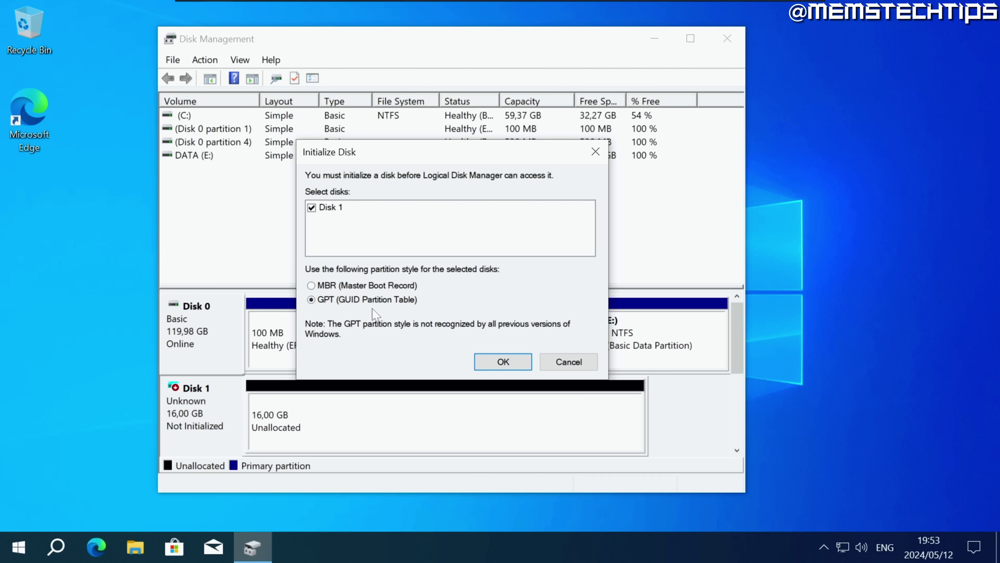
left_click(508, 361)
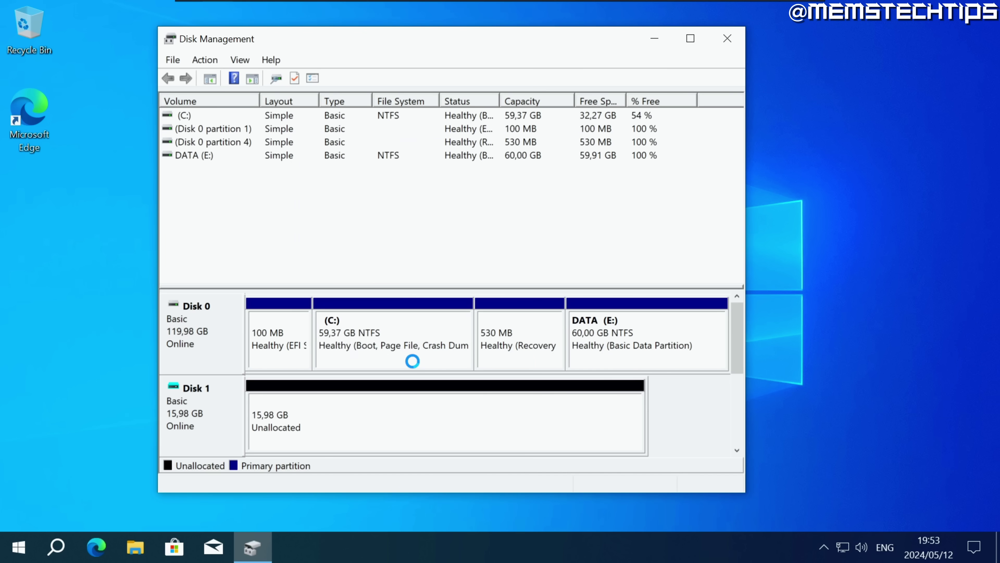
left_click(266, 398)
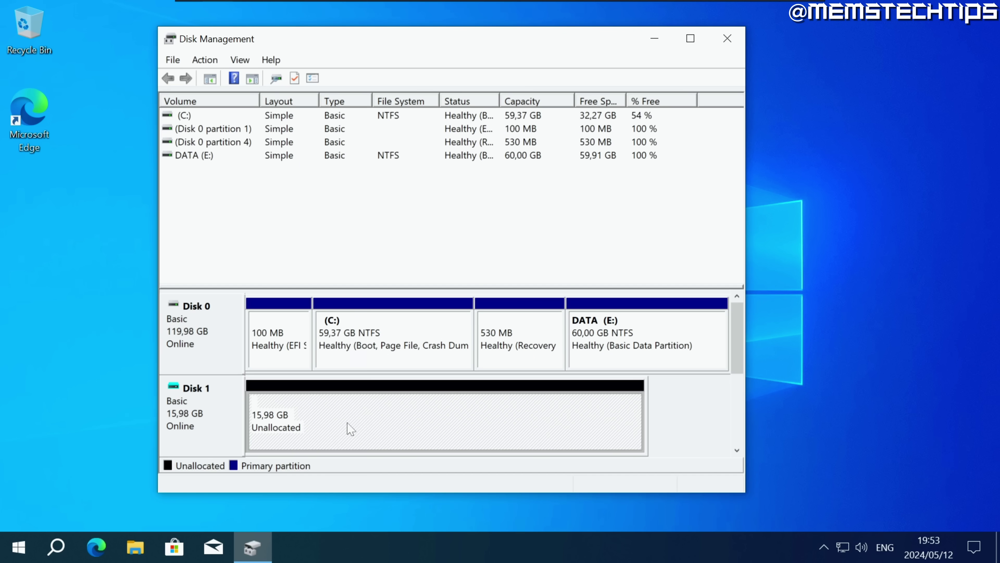
Step: Create a full 16366 MB NTFS simple volume labelled VUSB with the suggested drive letter
right_click(325, 409)
left_click(391, 284)
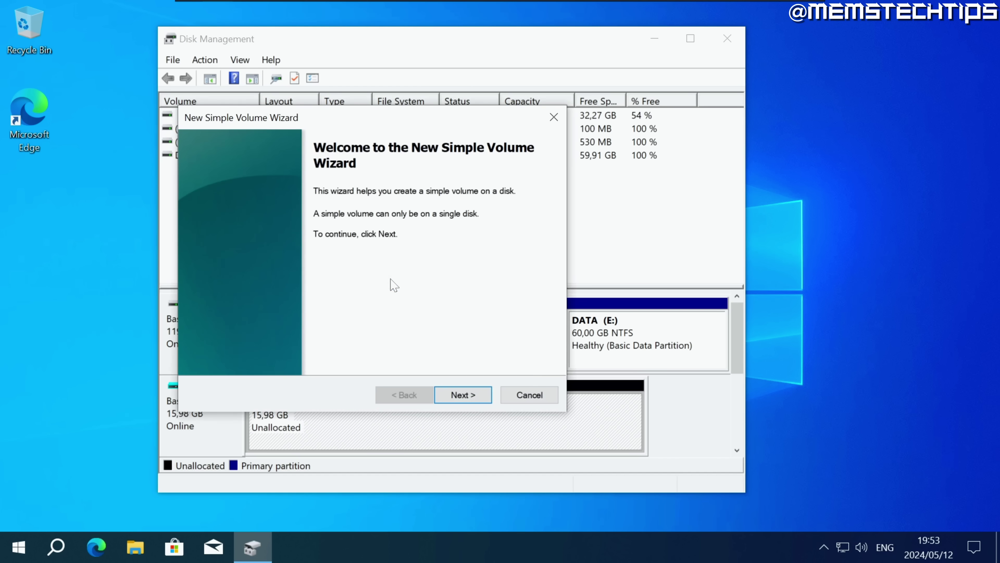
left_click(452, 392)
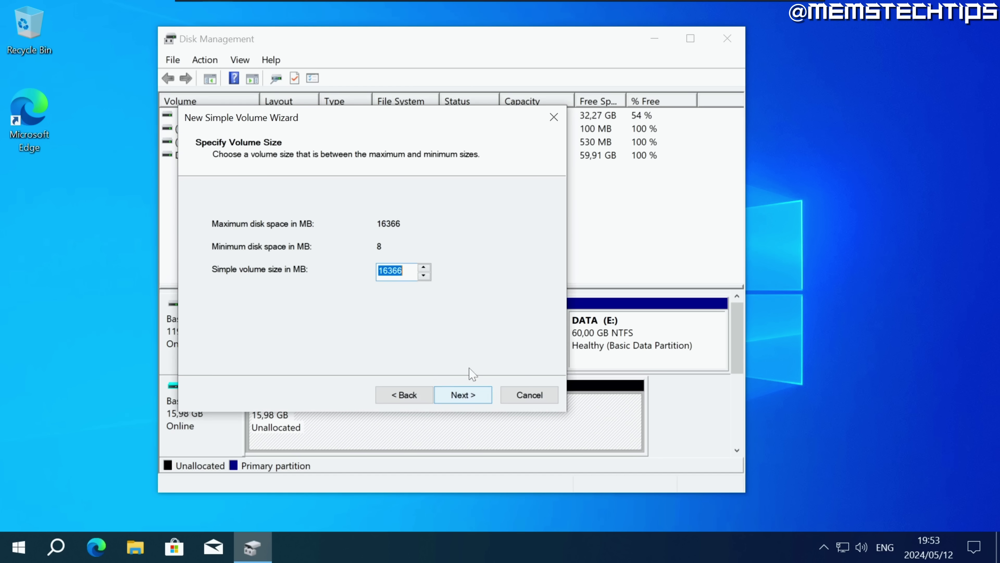
left_click(475, 395)
left_click(460, 394)
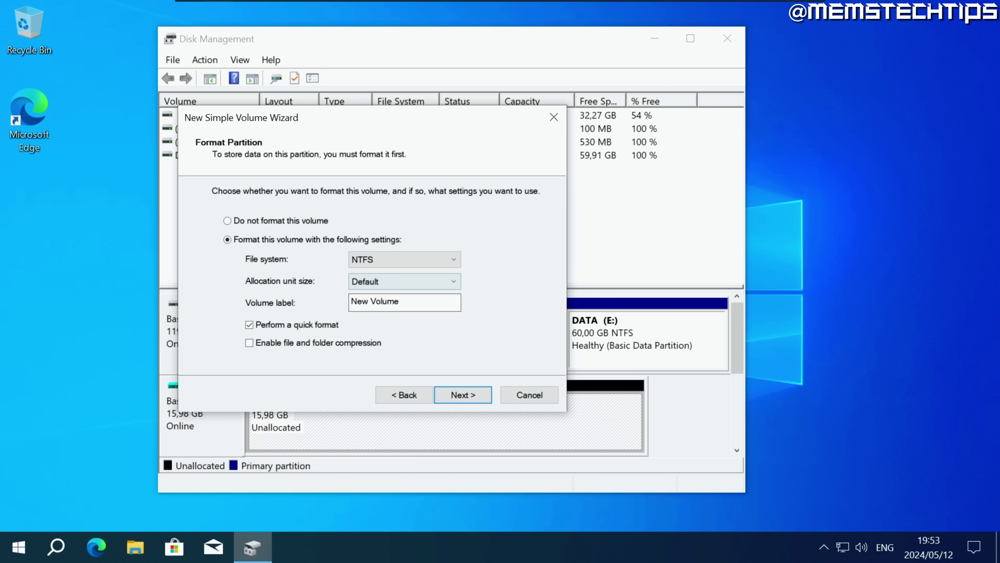
left_click_drag(410, 302, 293, 308)
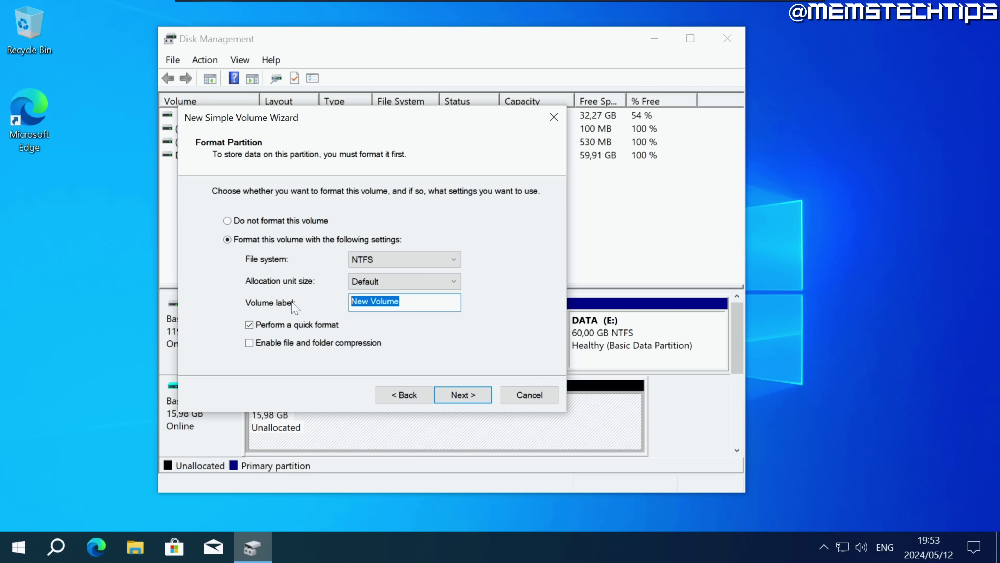
type("VUSB")
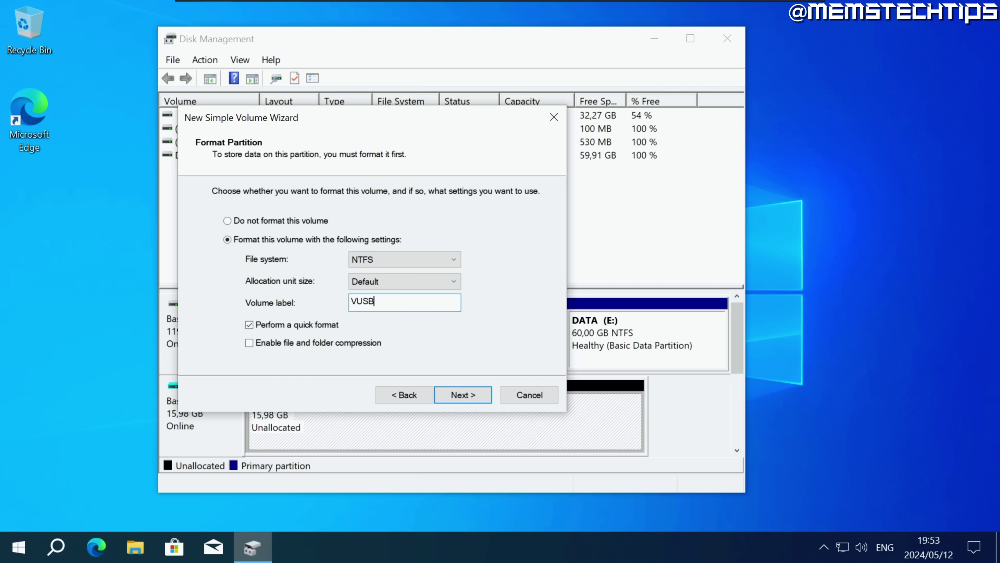
left_click(477, 396)
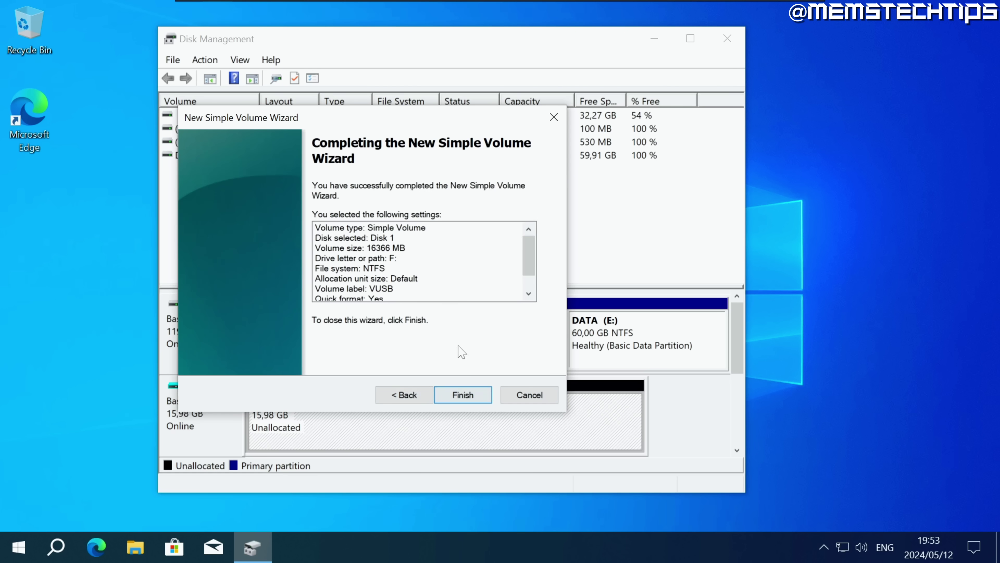
left_click(479, 398)
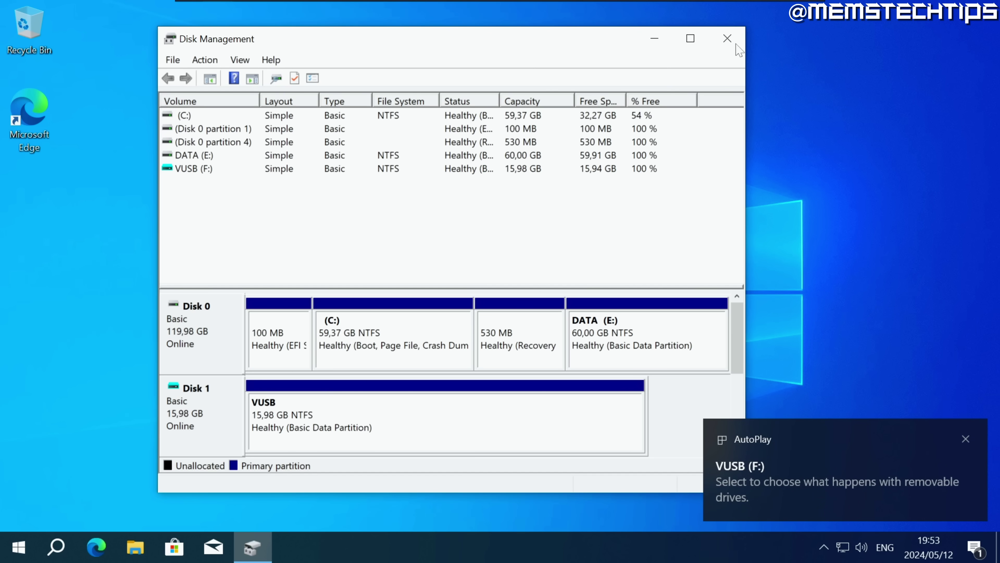
left_click(727, 38)
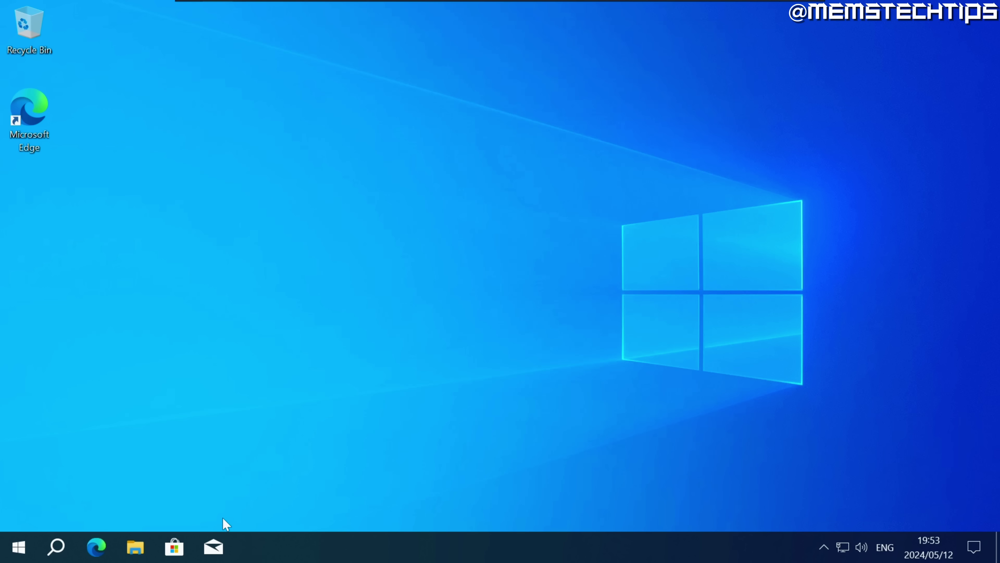
left_click(135, 546)
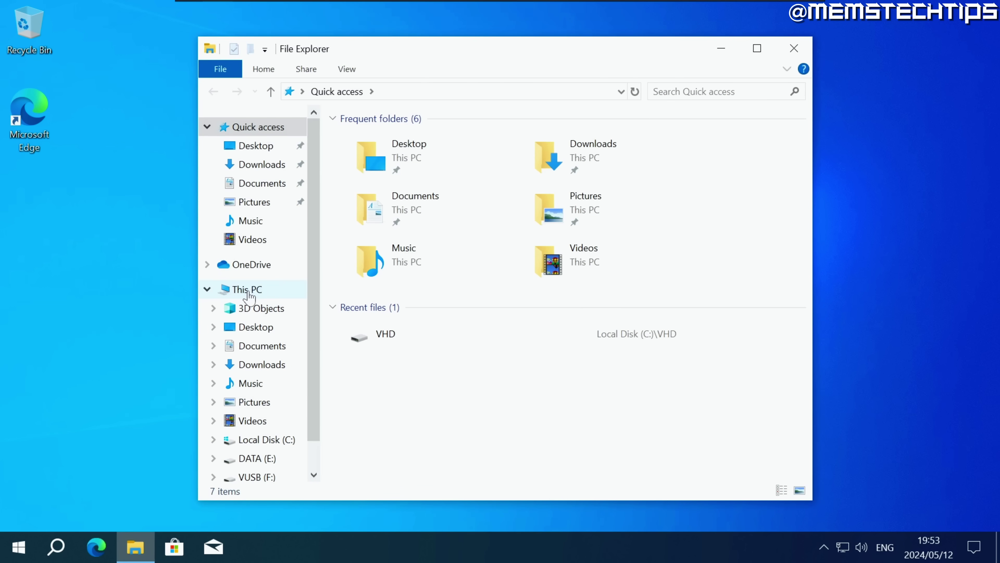
left_click(248, 292)
left_click(571, 392)
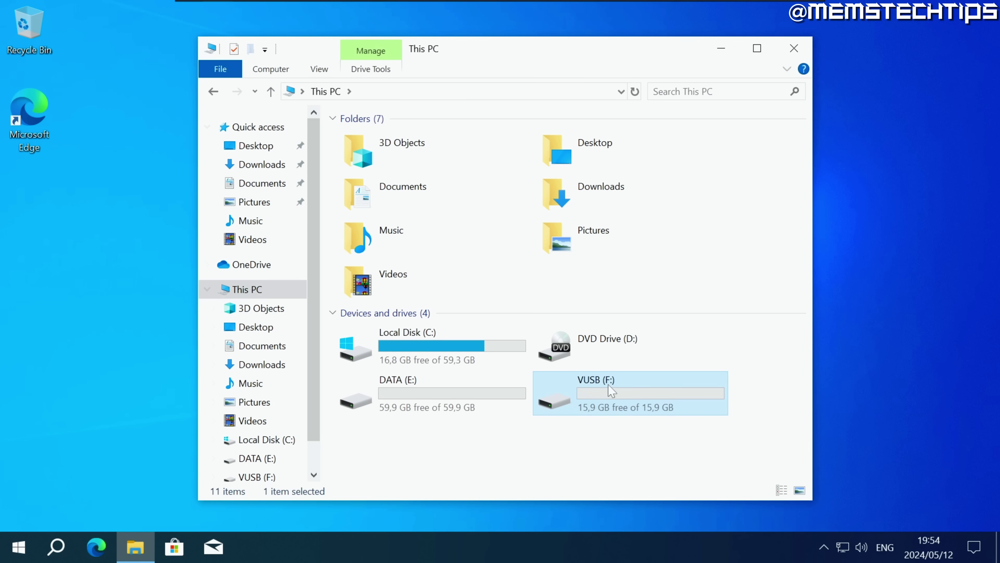
left_click(586, 458)
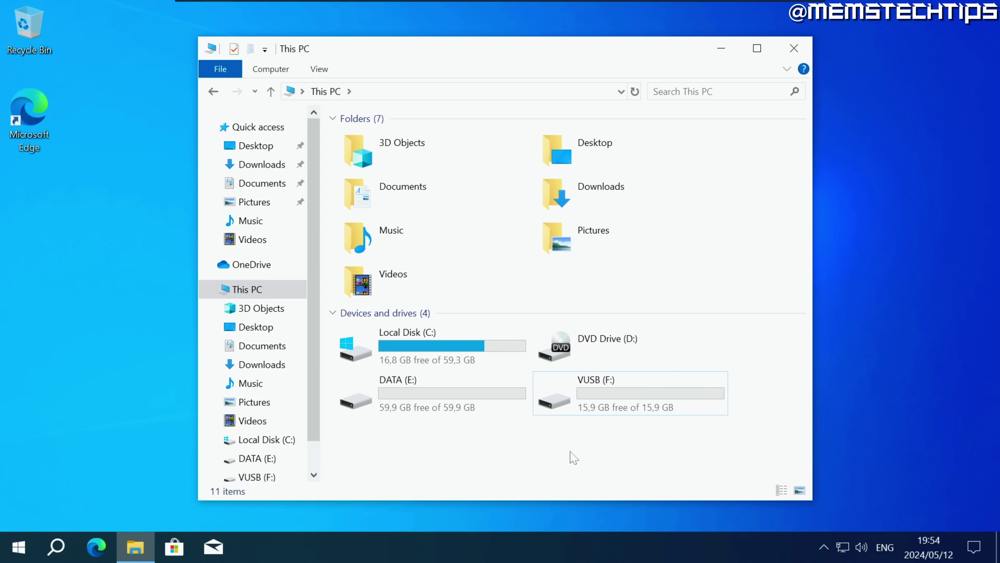
left_click_drag(574, 457, 649, 416)
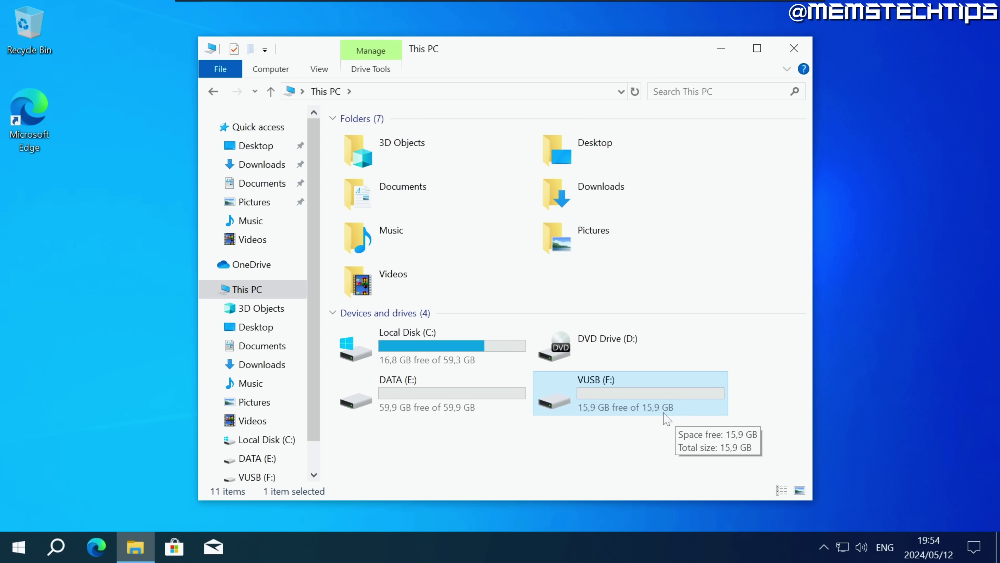
left_click(623, 453)
left_click(794, 48)
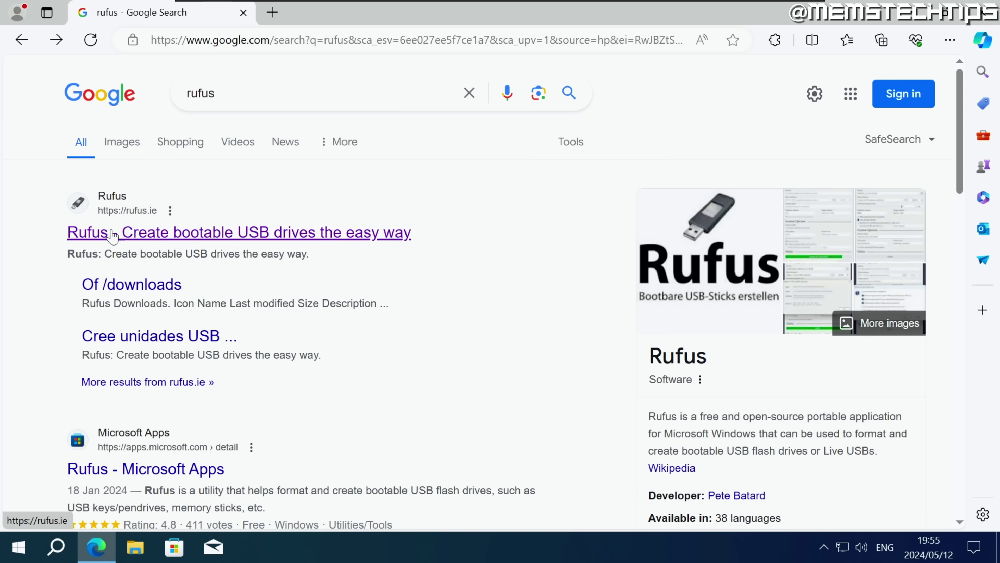
Step: Go to rufus.ie's Download section and download the Standard rufus-4.4.exe
left_click(166, 235)
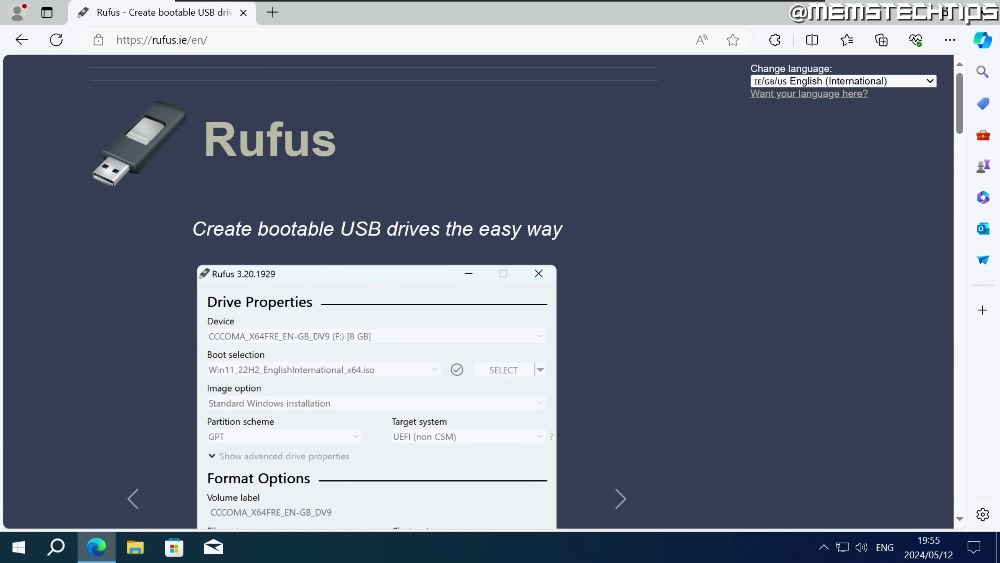
scroll(532, 197, "down", 15)
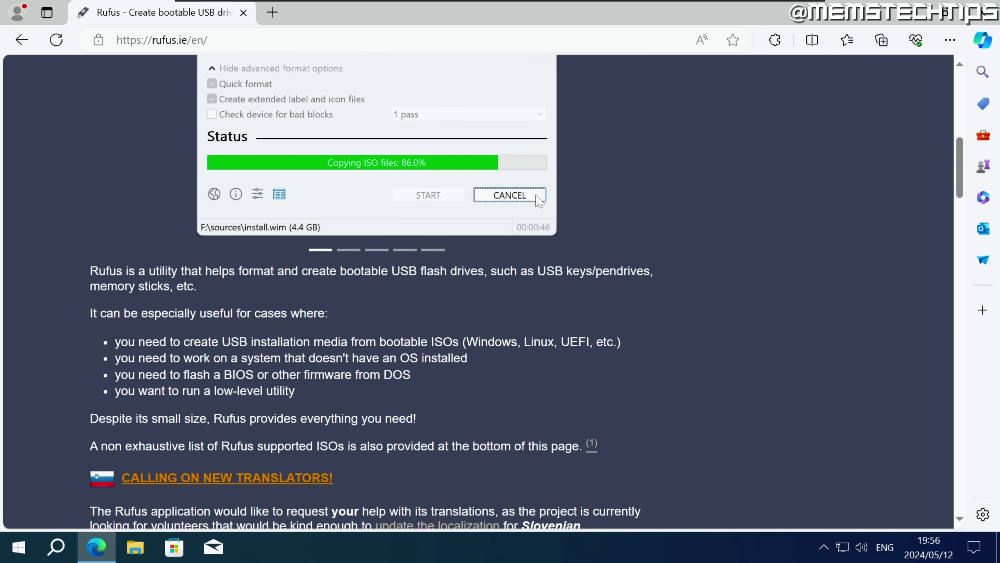
scroll(535, 203, "down", 2)
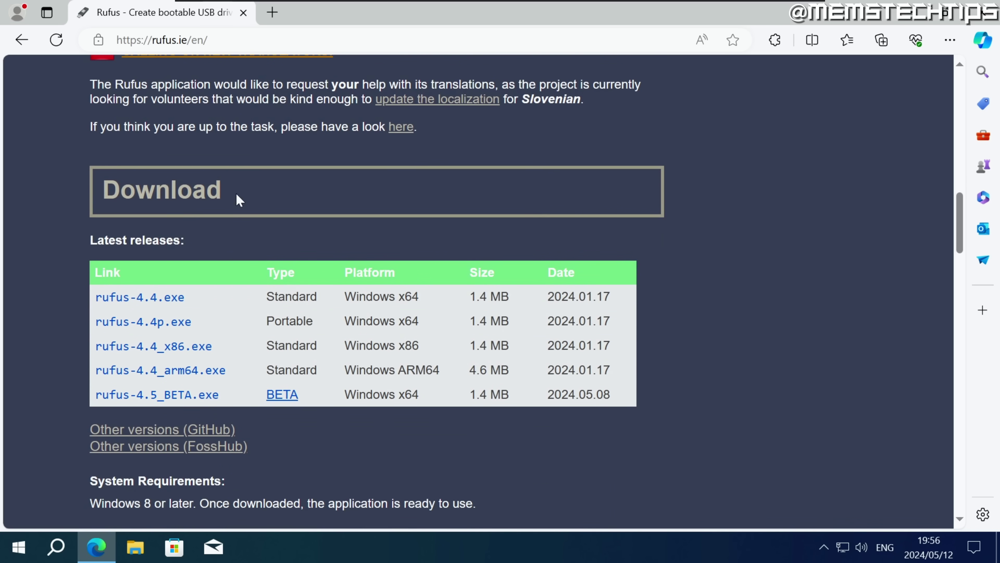
scroll(226, 227, "down", 2)
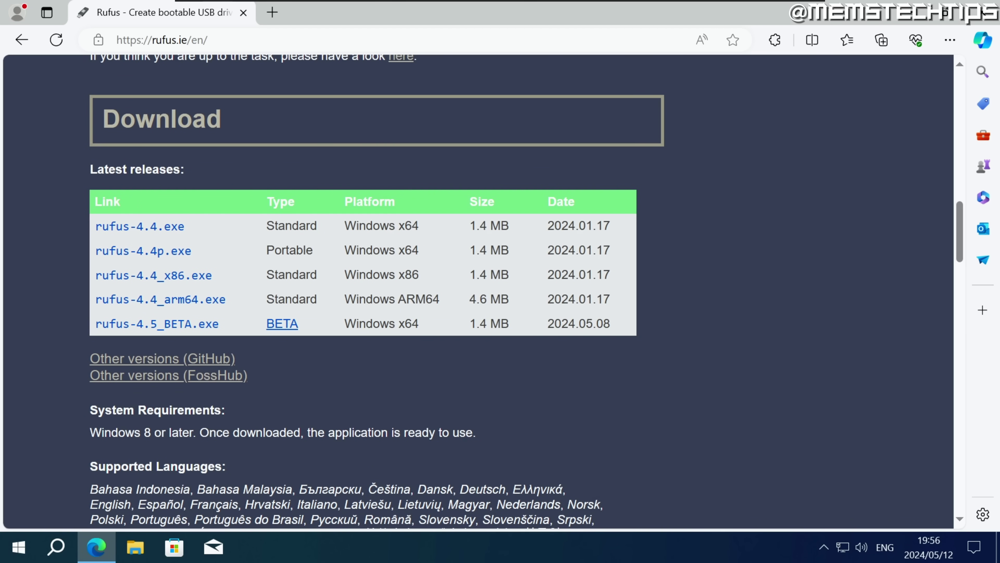
left_click_drag(266, 225, 317, 225)
left_click_drag(266, 250, 317, 252)
left_click_drag(266, 225, 317, 225)
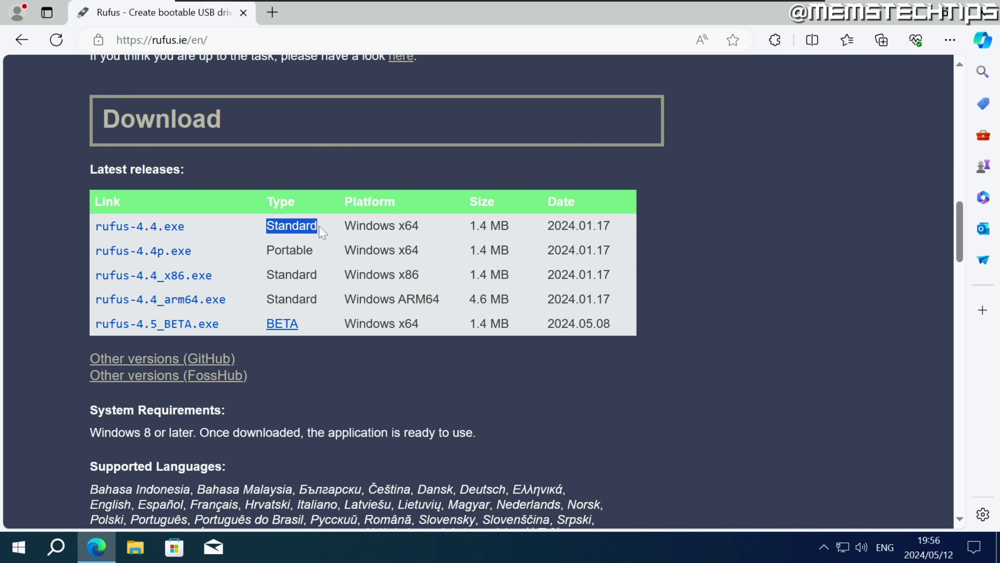
left_click(153, 228)
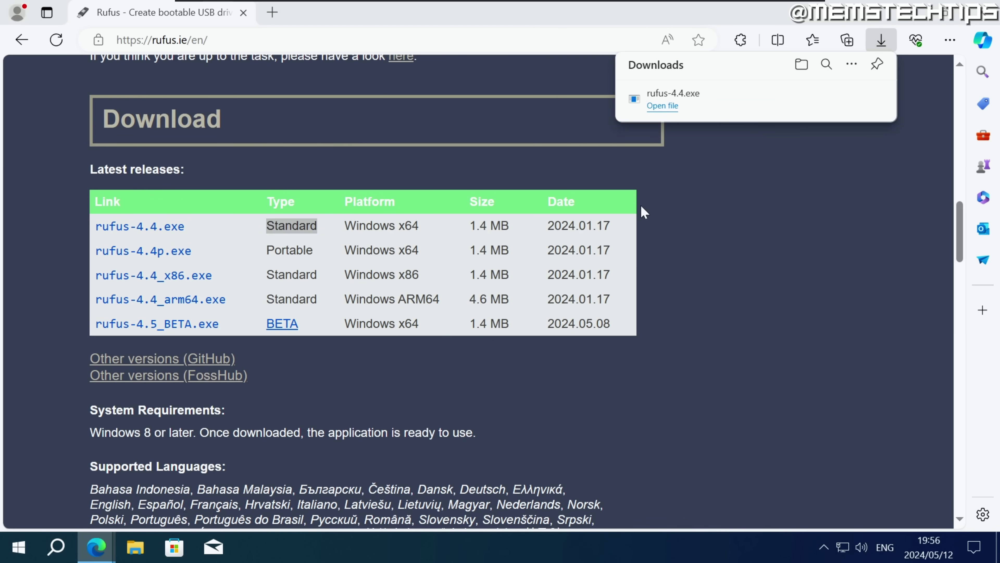
Step: Launch Rufus 4.4, choose VUSB (F:) [17 GB] as the device, and switch SELECT to DOWNLOAD
left_click(567, 295)
left_click_drag(576, 18, 528, 84)
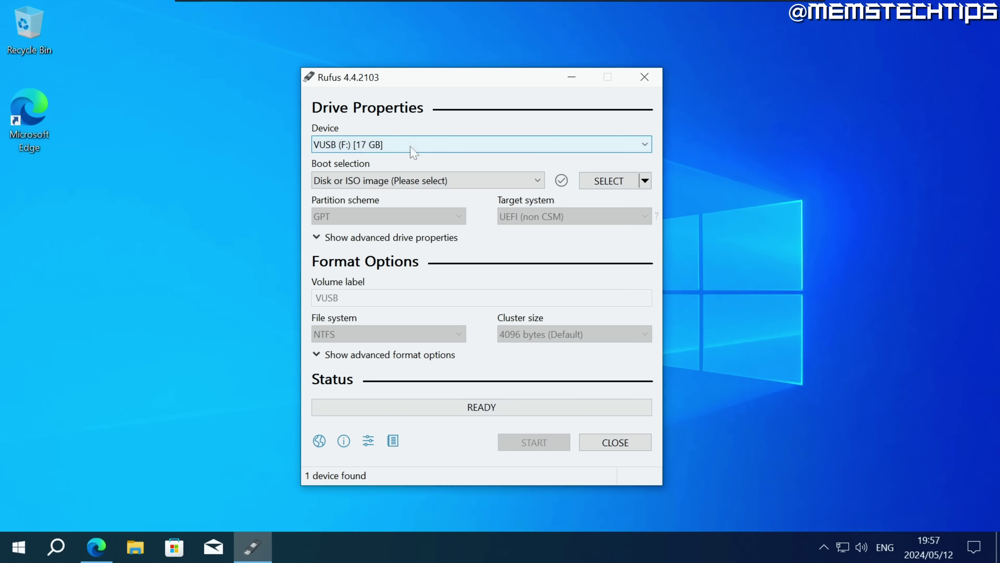
left_click(411, 147)
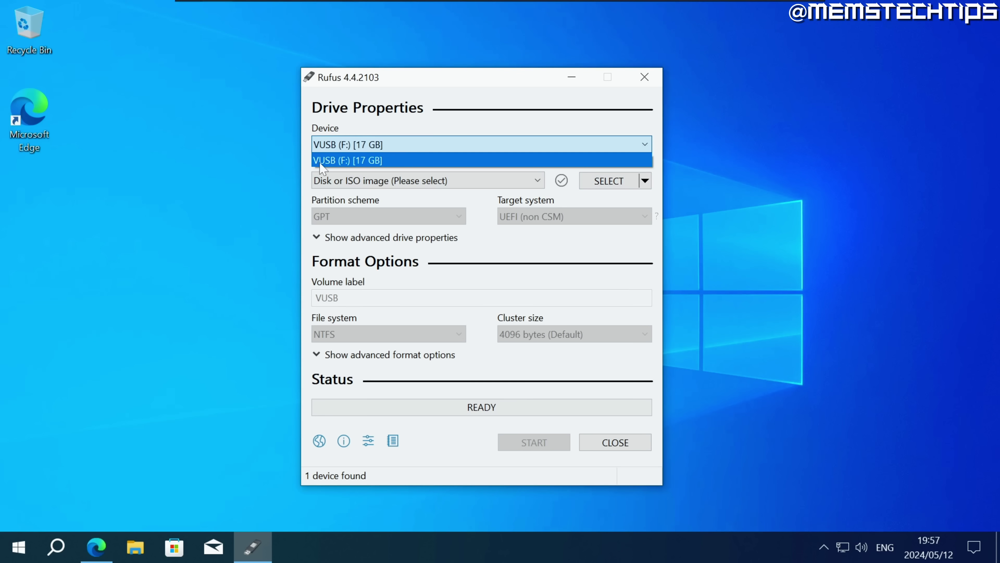
left_click(399, 165)
left_click(508, 150)
left_click(395, 160)
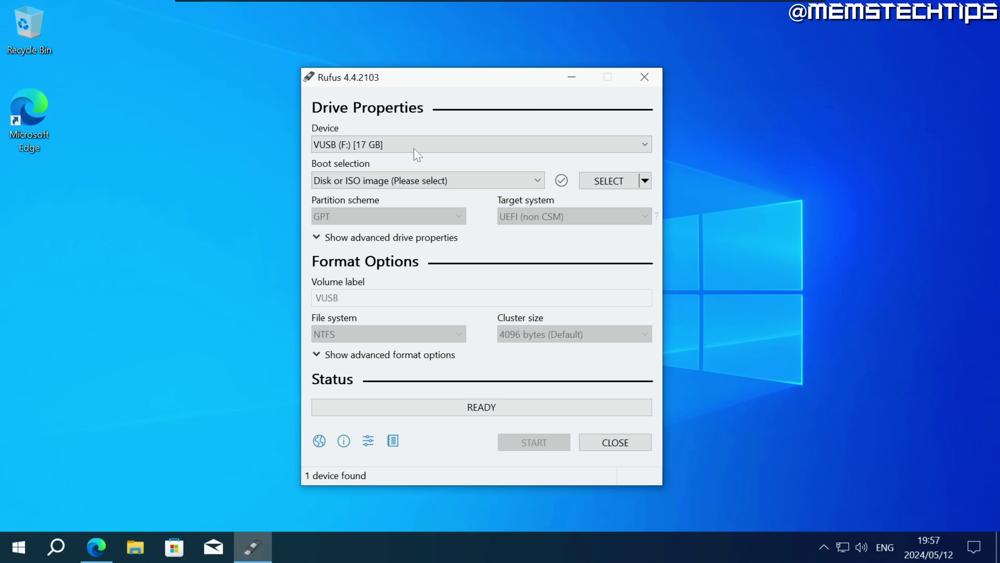
left_click(647, 183)
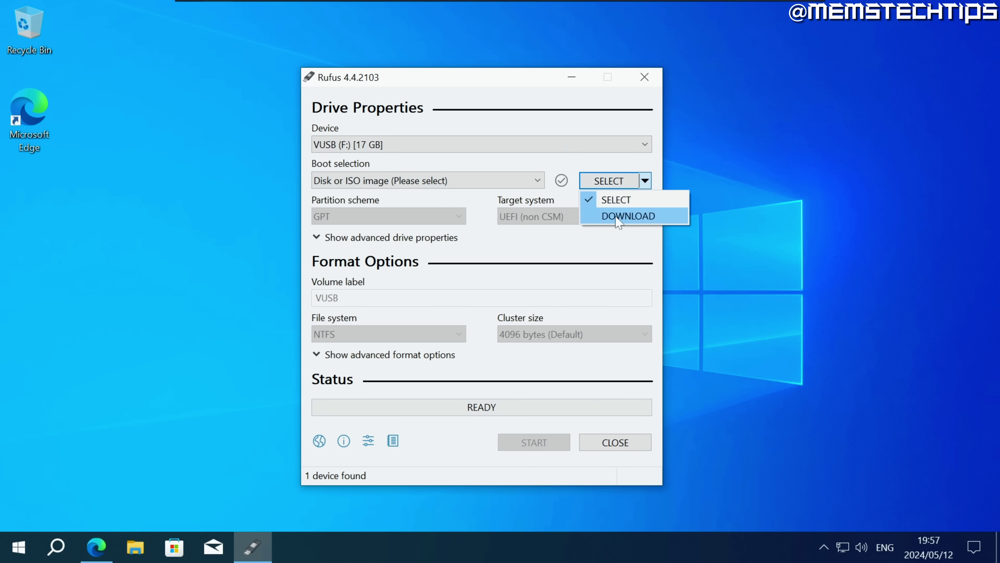
left_click(635, 218)
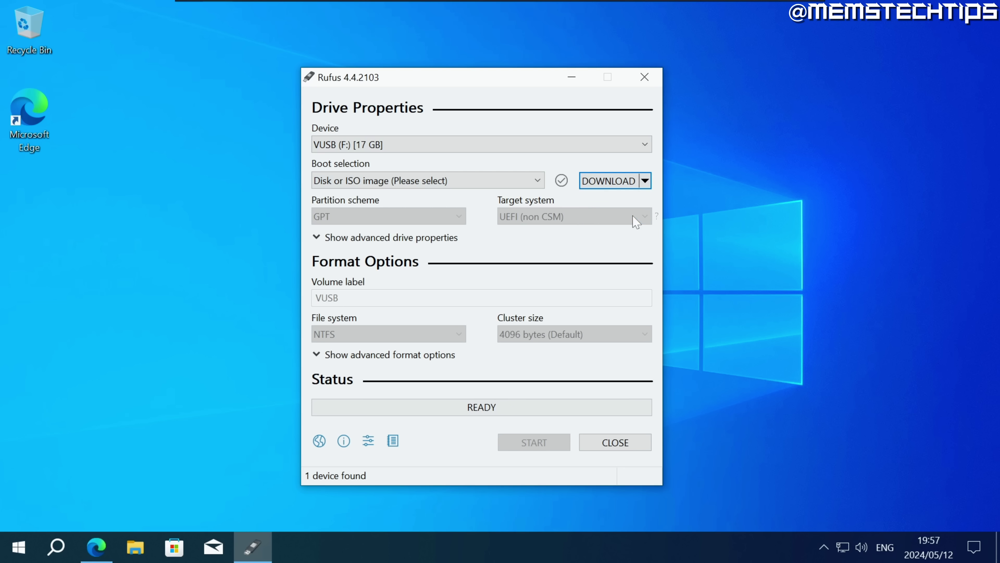
Step: In the ISO download wizard pick Windows 11, 23H2 v2, Home/Pro/Edu, English International
left_click(599, 184)
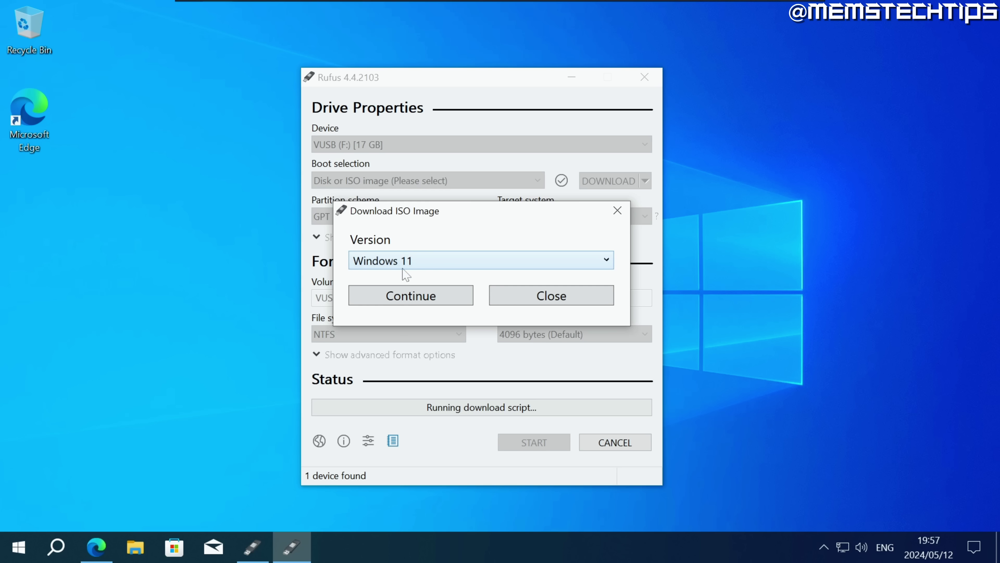
left_click(440, 261)
left_click(433, 281)
left_click(426, 295)
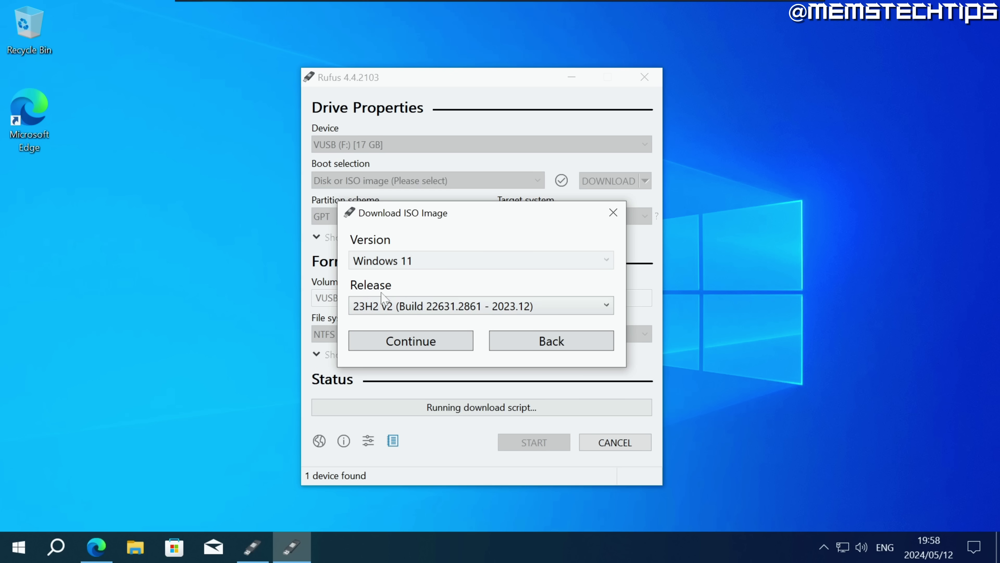
left_click(449, 342)
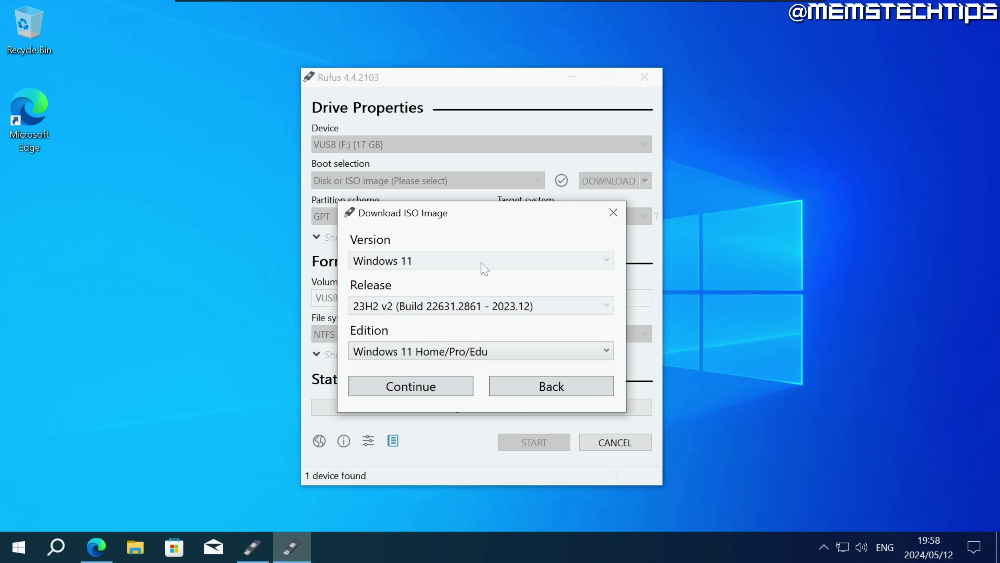
left_click_drag(507, 117, 502, 118)
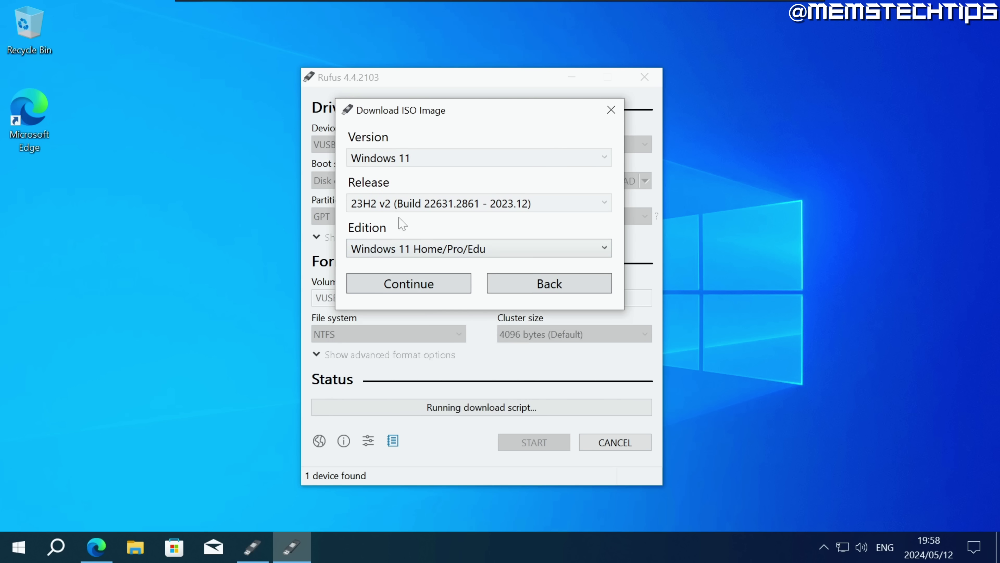
left_click(441, 292)
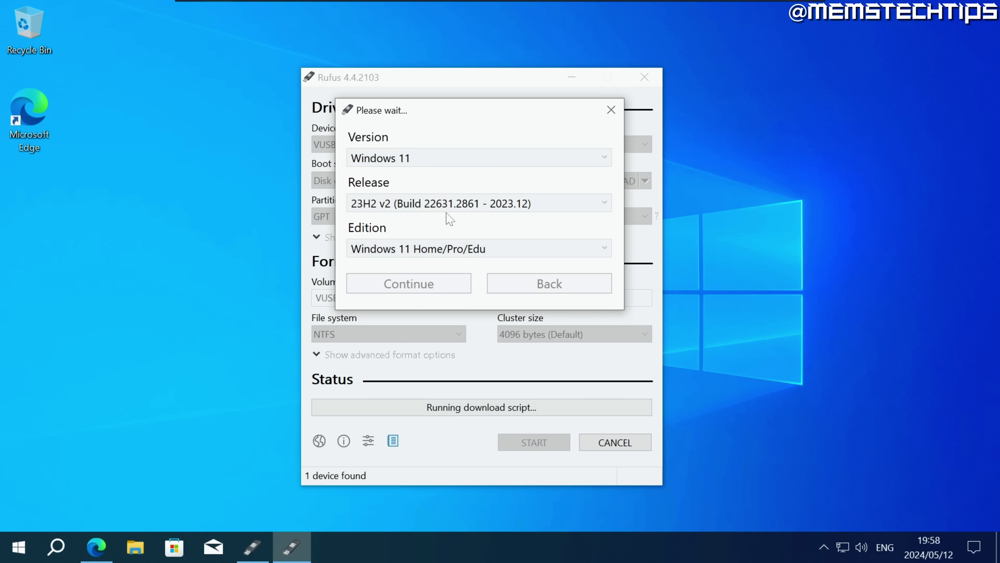
left_click(466, 294)
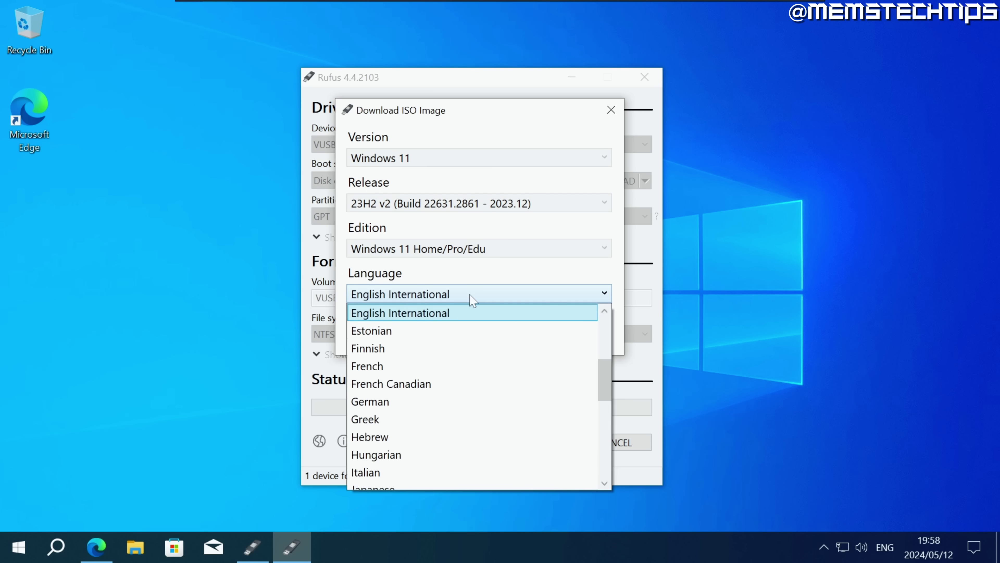
left_click(471, 294)
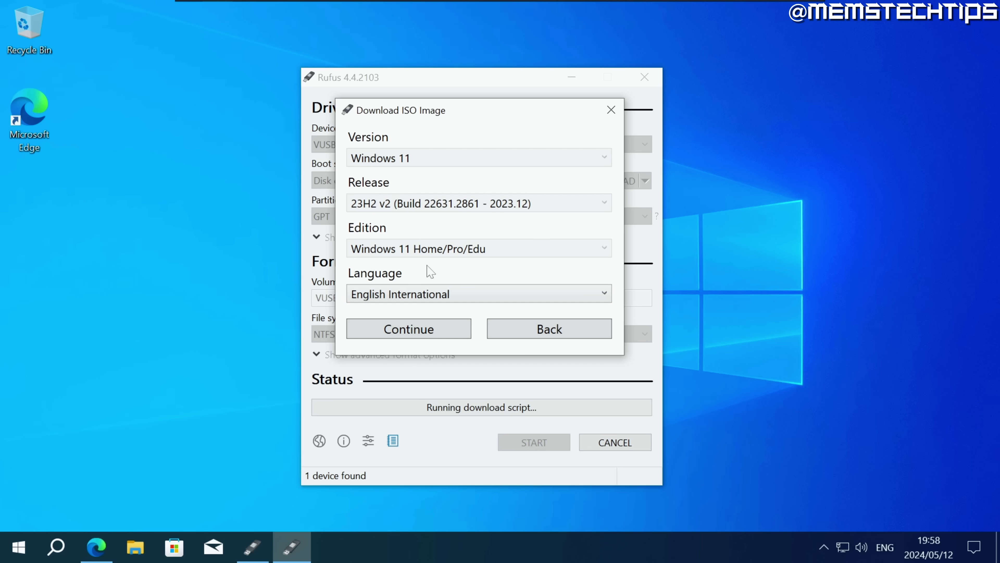
Step: Run get-winsystemlocale in an administrator PowerShell, showing locale 1033 en-US
left_click(18, 548)
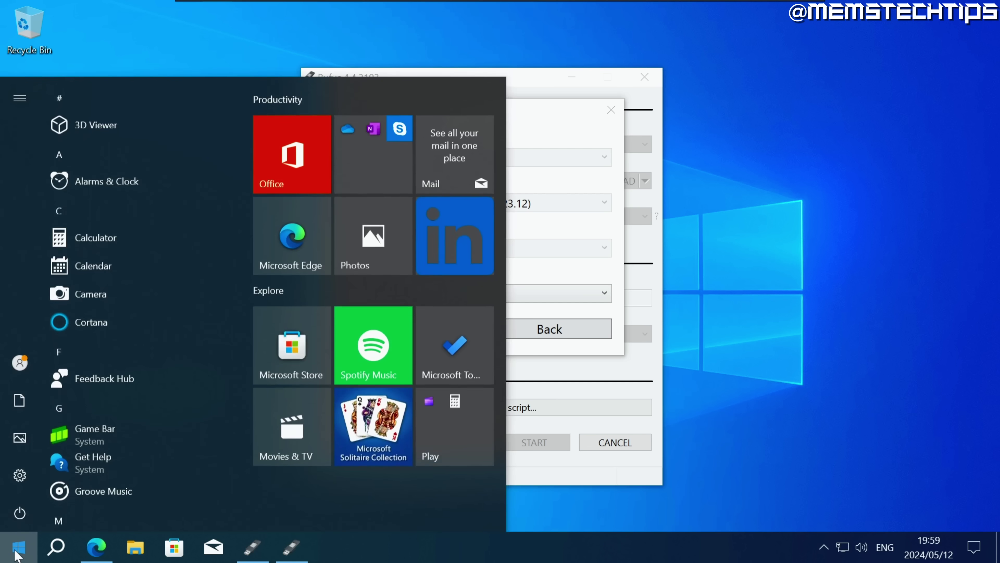
type("powershell")
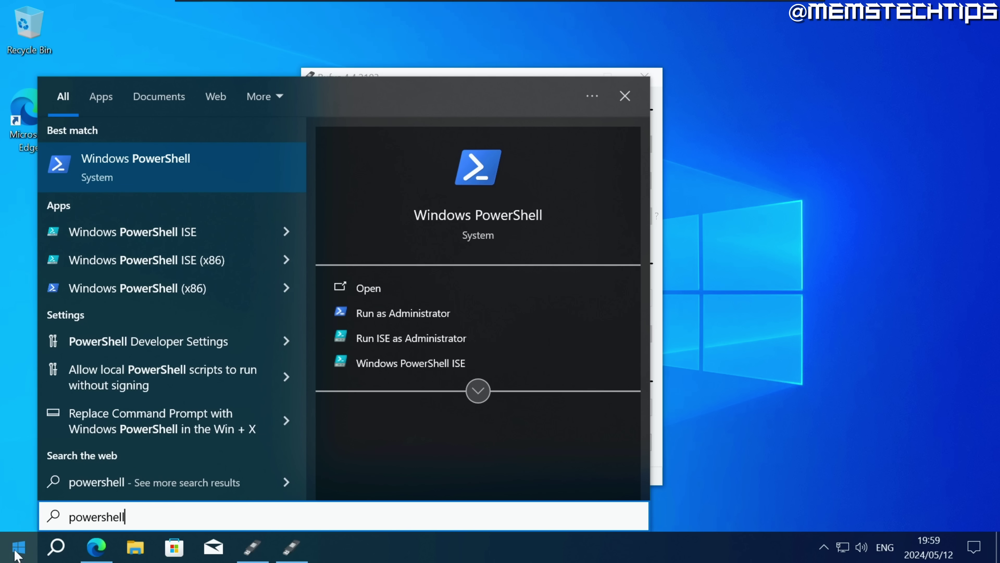
left_click(413, 313)
left_click(429, 371)
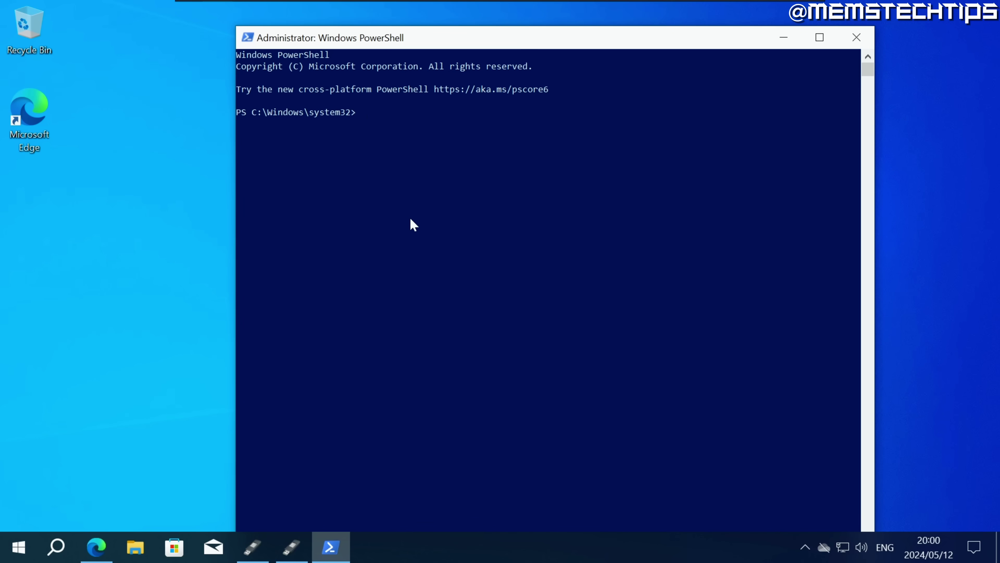
type("get-winsystemlocale")
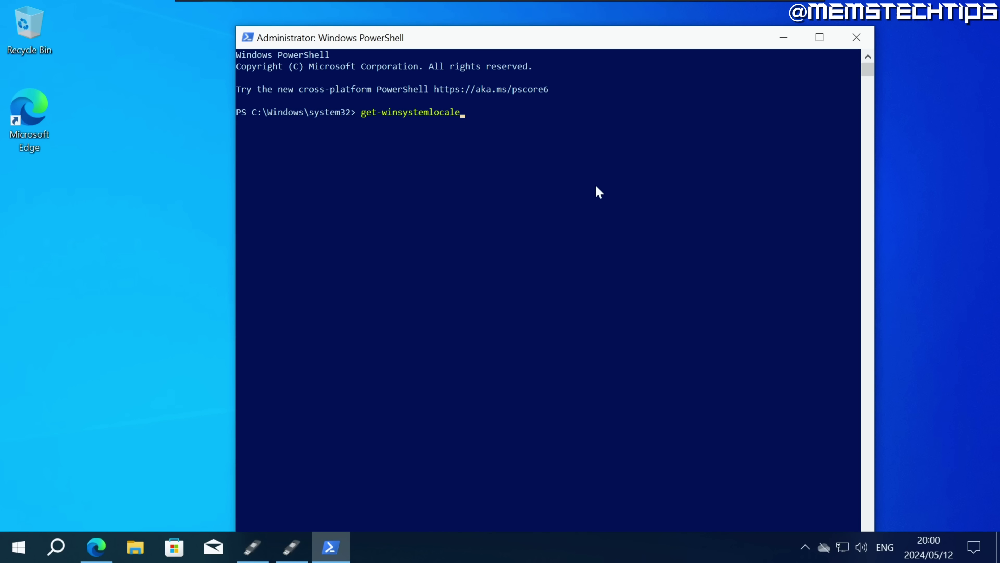
key("Return")
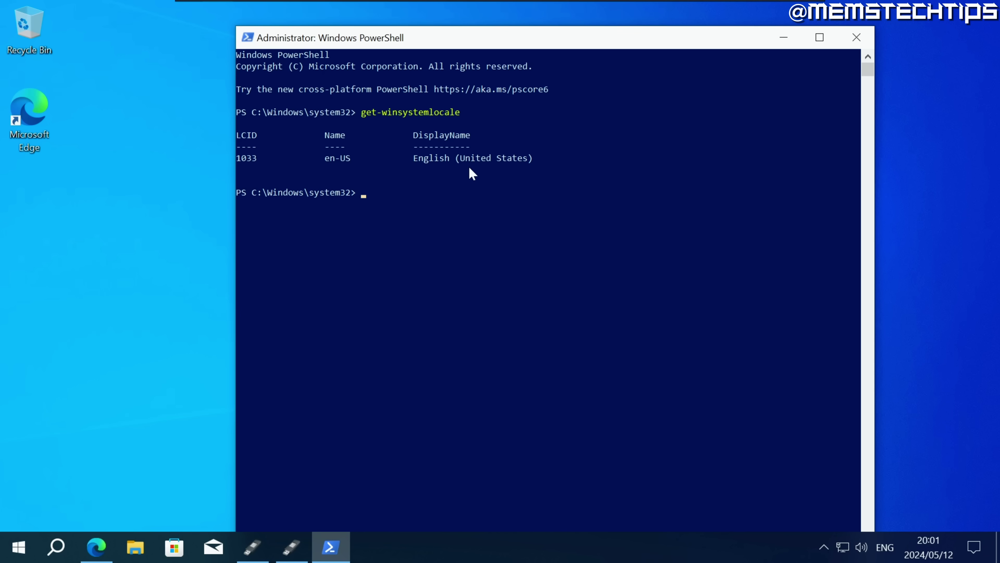
Step: Back in Rufus, set the download language to English (United States) and keep x64 architecture
left_click(785, 37)
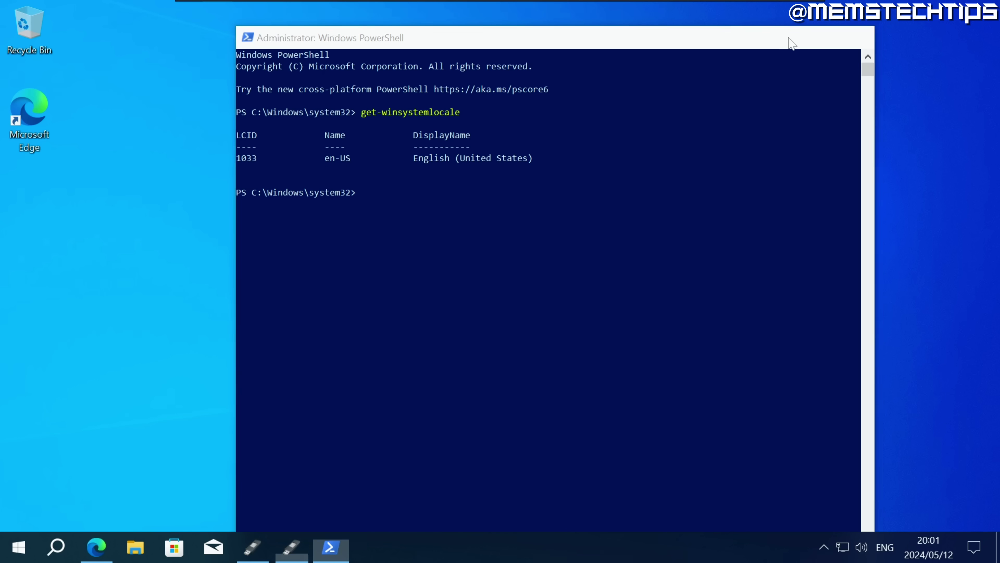
left_click(425, 300)
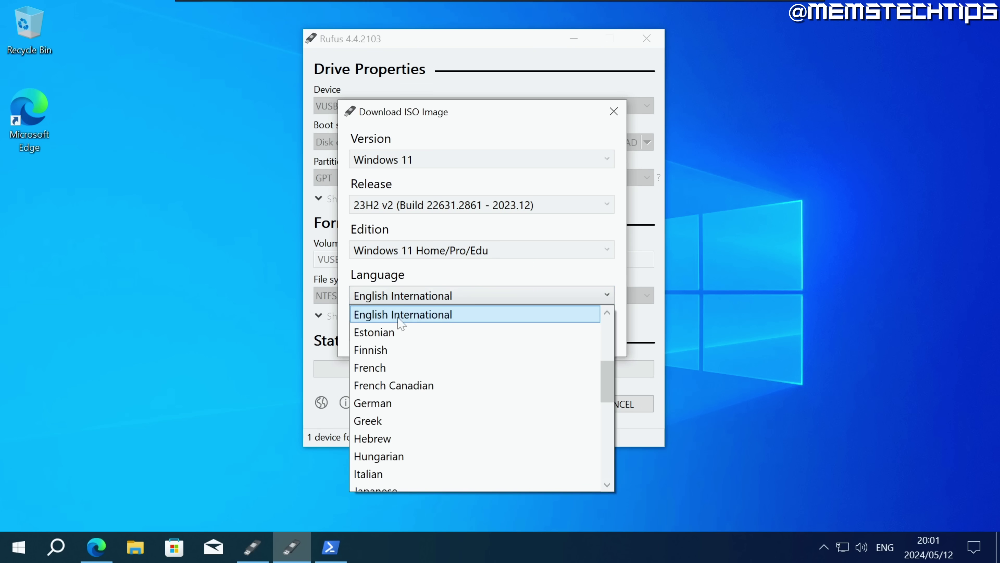
left_click_drag(601, 372, 600, 360)
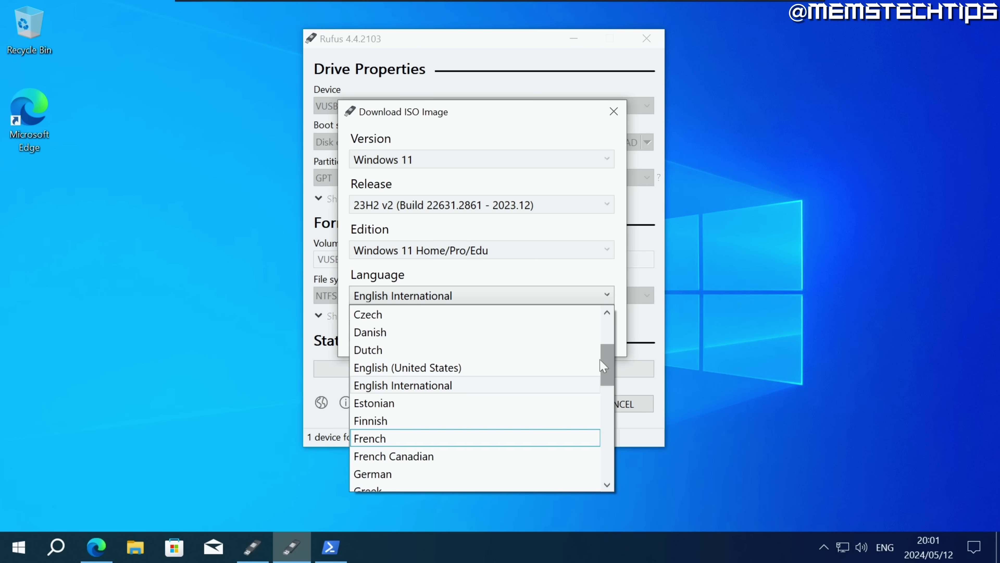
left_click(471, 368)
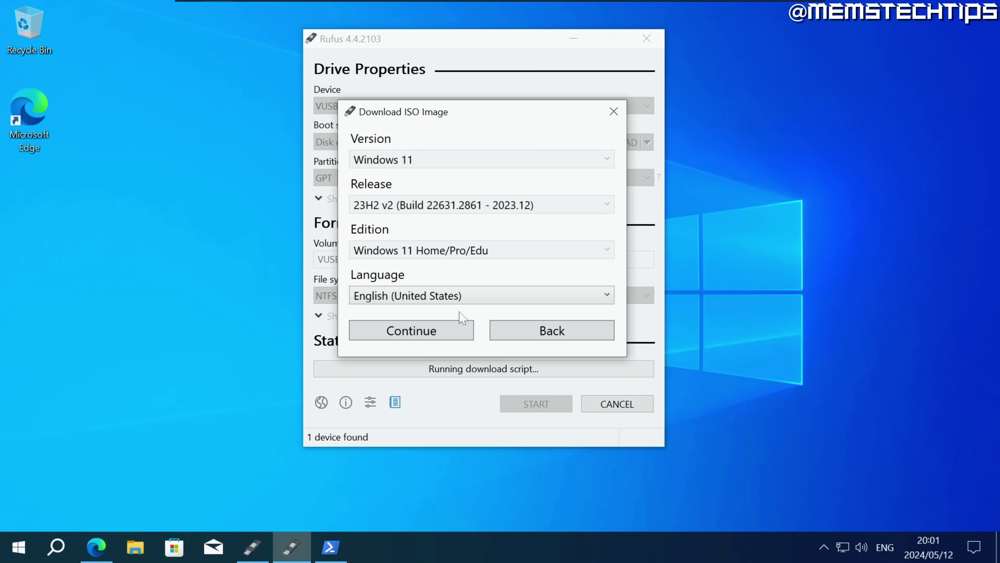
left_click(449, 333)
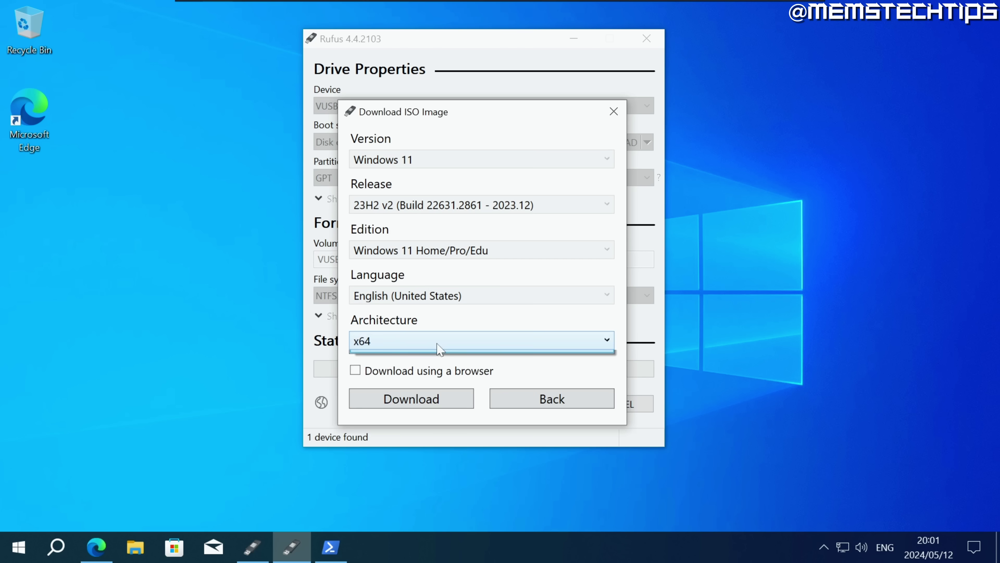
left_click(445, 342)
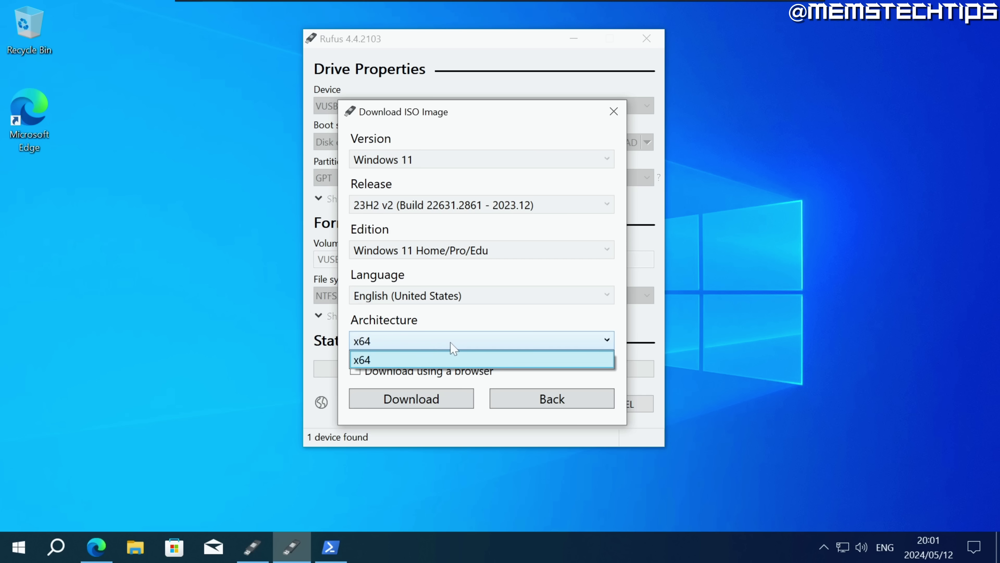
left_click(442, 360)
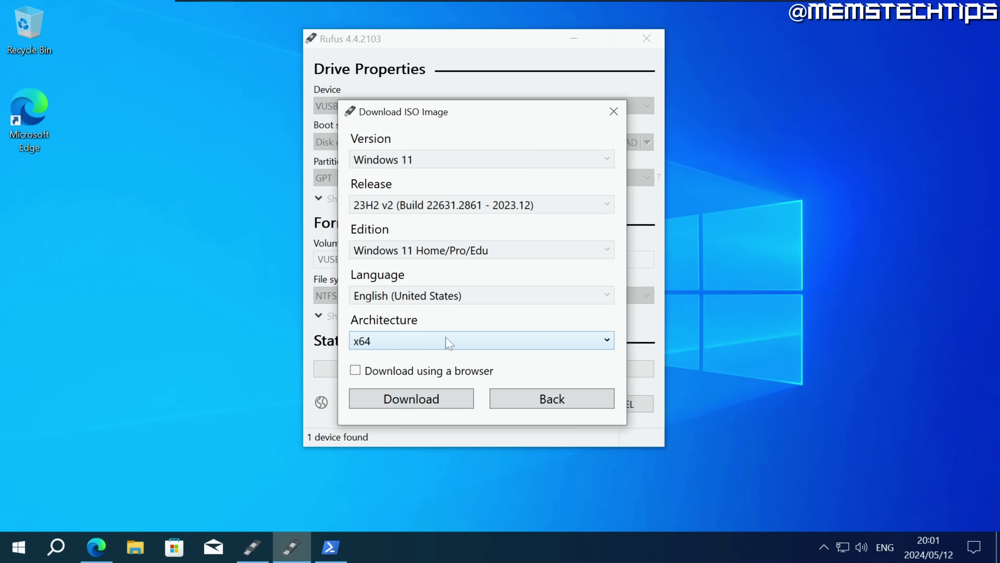
Step: Download Win11_23H2_English_x64v2.iso into Downloads and load it as Rufus's boot image
left_click(457, 399)
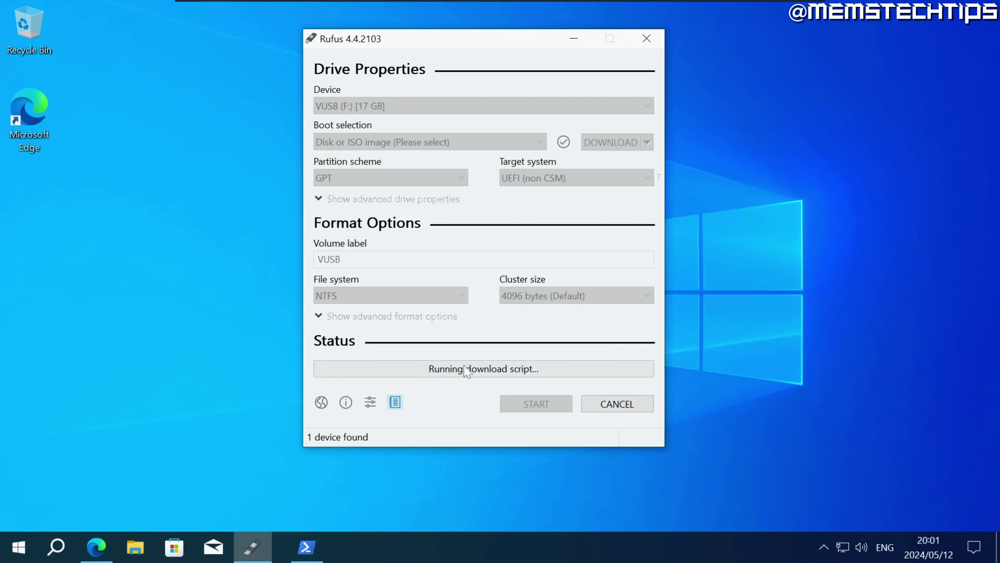
left_click_drag(536, 64, 459, 74)
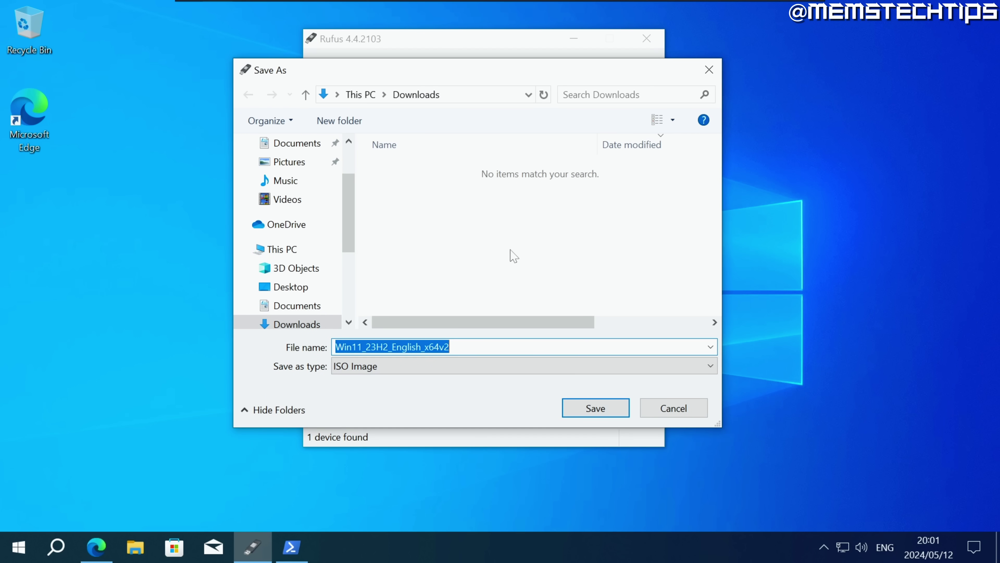
left_click(595, 408)
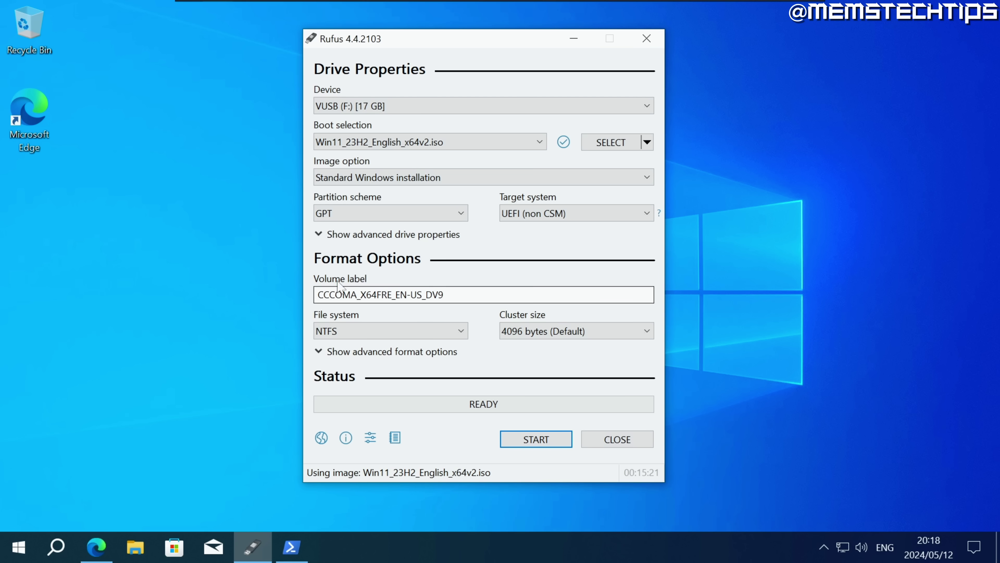
Step: Change the volume label to WIN11 and start writing the image to VUSB (F:)
double_click(339, 294)
type("WIN11")
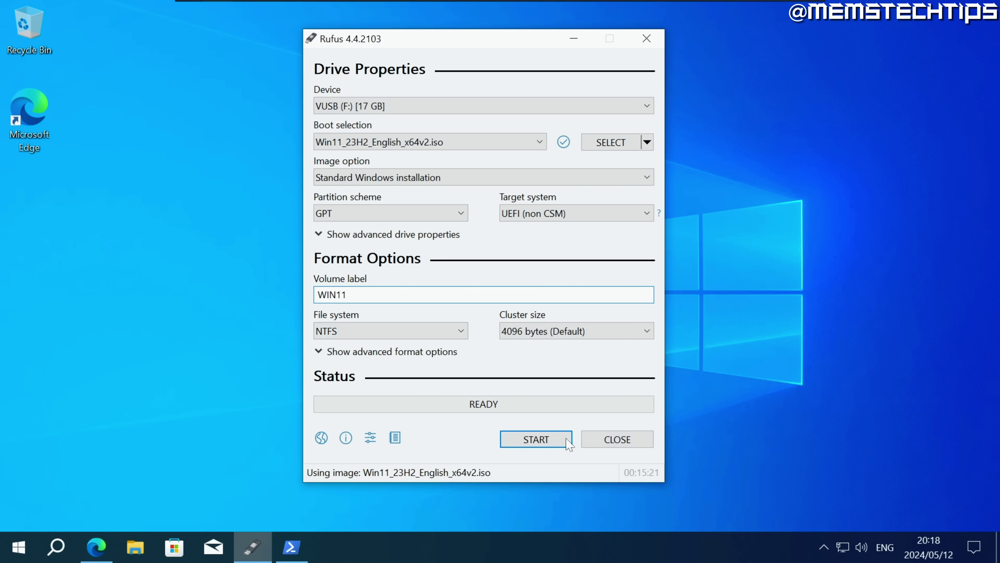
left_click(540, 439)
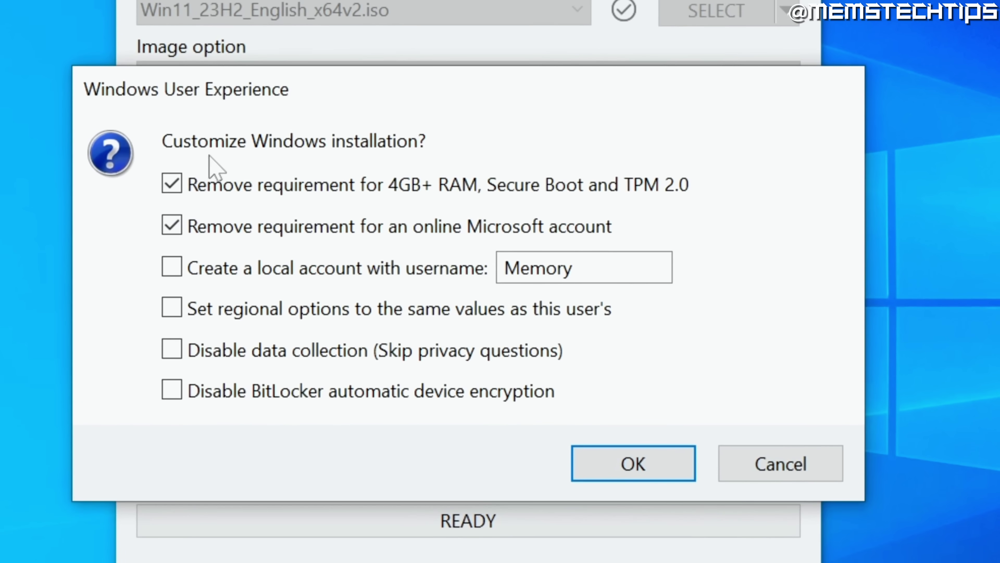
Step: Enable local account creation, copy regional options, skip privacy questions and disable BitLocker encryption
left_click(172, 266)
left_click(172, 308)
left_click(172, 349)
left_click(171, 390)
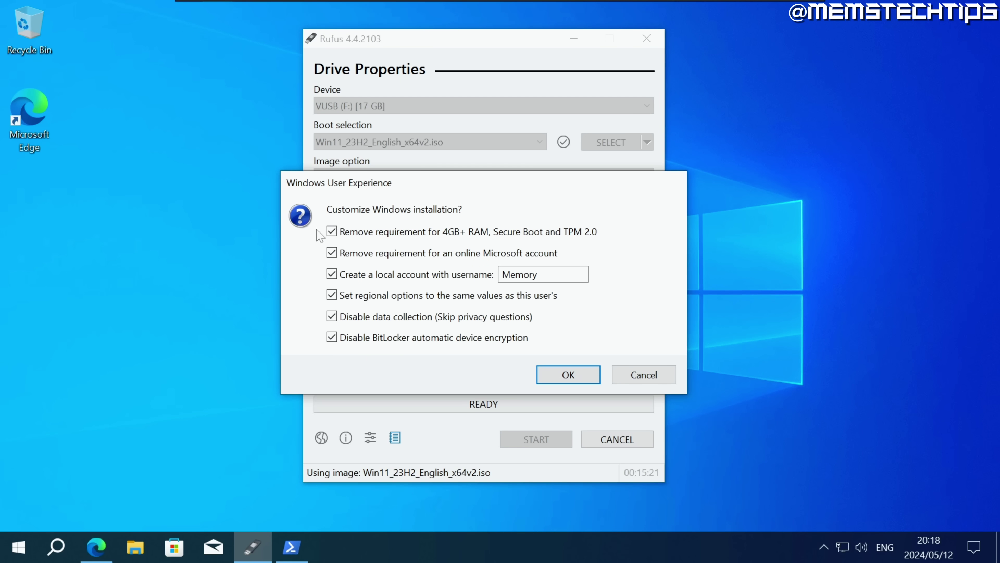
Step: Accept the customizations, confirm erasing VUSB (F:), then close Rufus once writing finishes
left_click(568, 377)
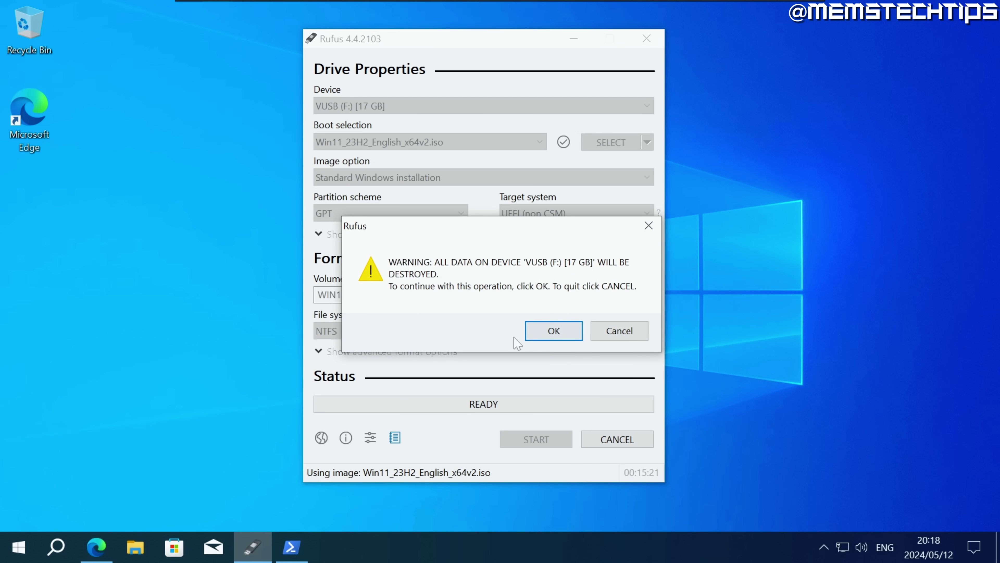
left_click(569, 331)
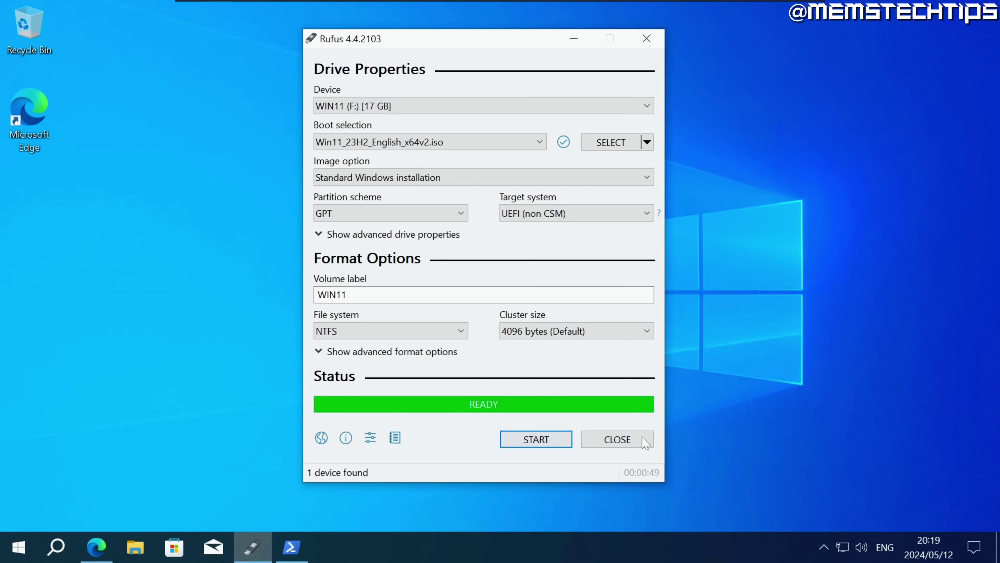
left_click(635, 440)
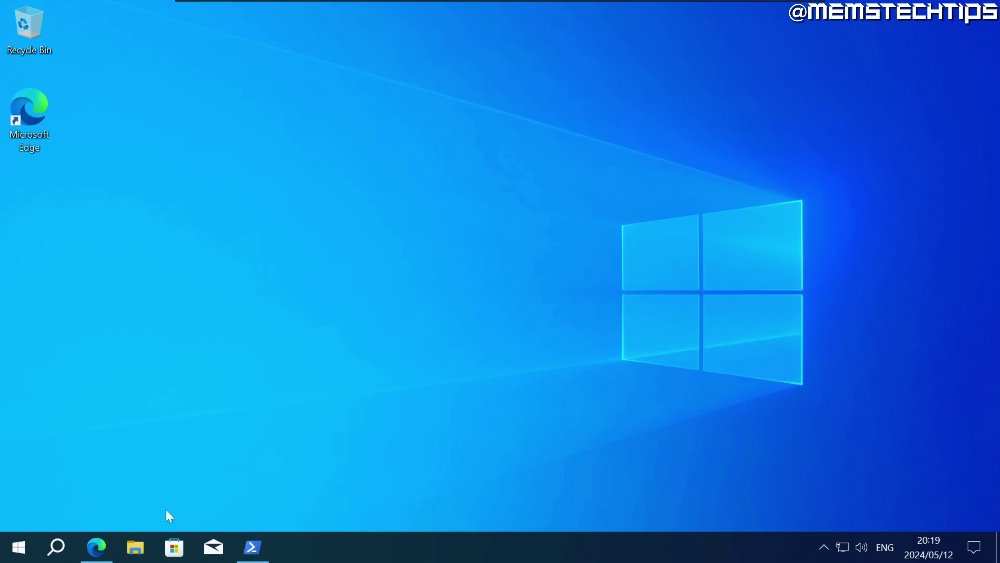
Step: Open the WIN11 (F:) drive from This PC in File Explorer and run setup
left_click(145, 538)
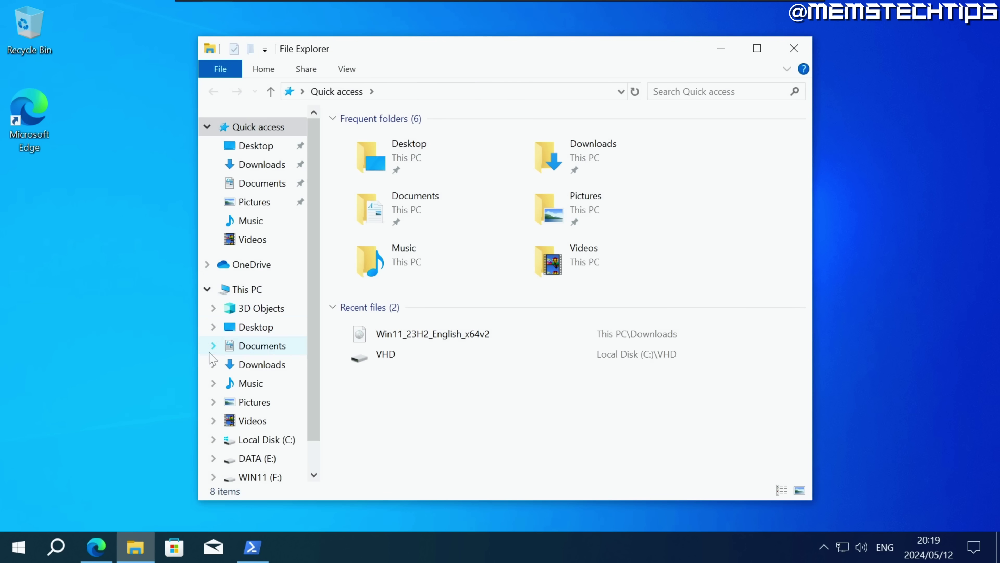
left_click(260, 292)
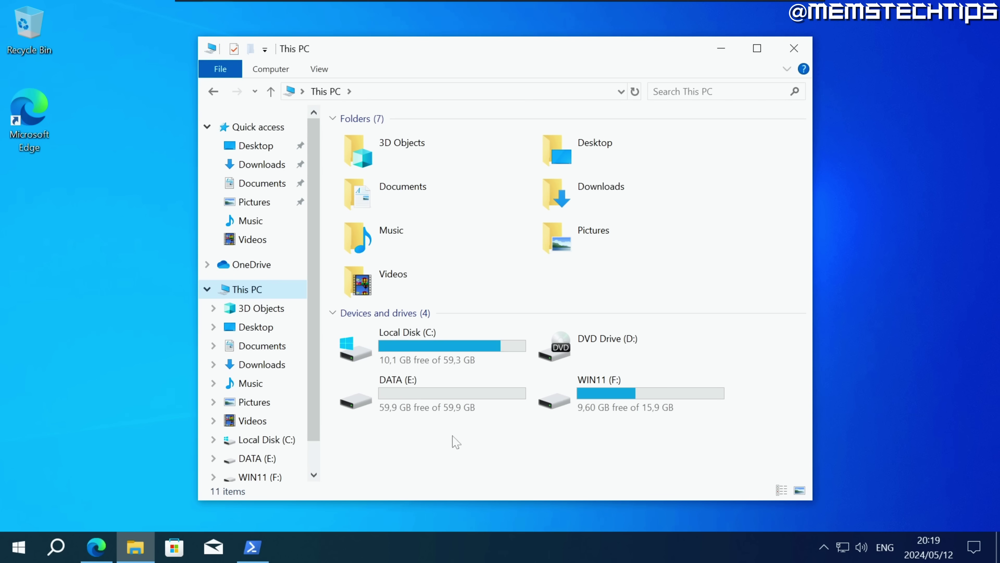
left_click(587, 382)
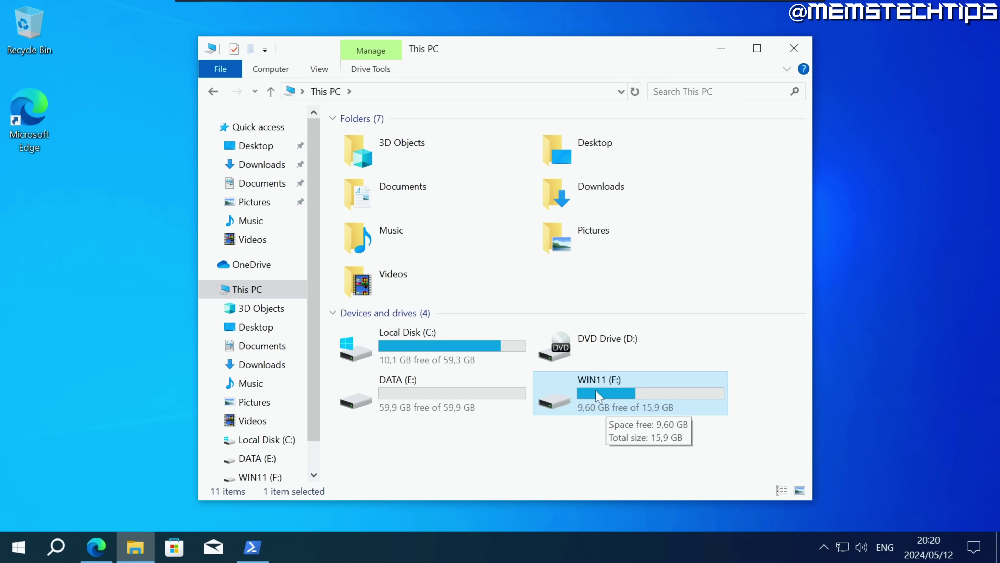
double_click(598, 396)
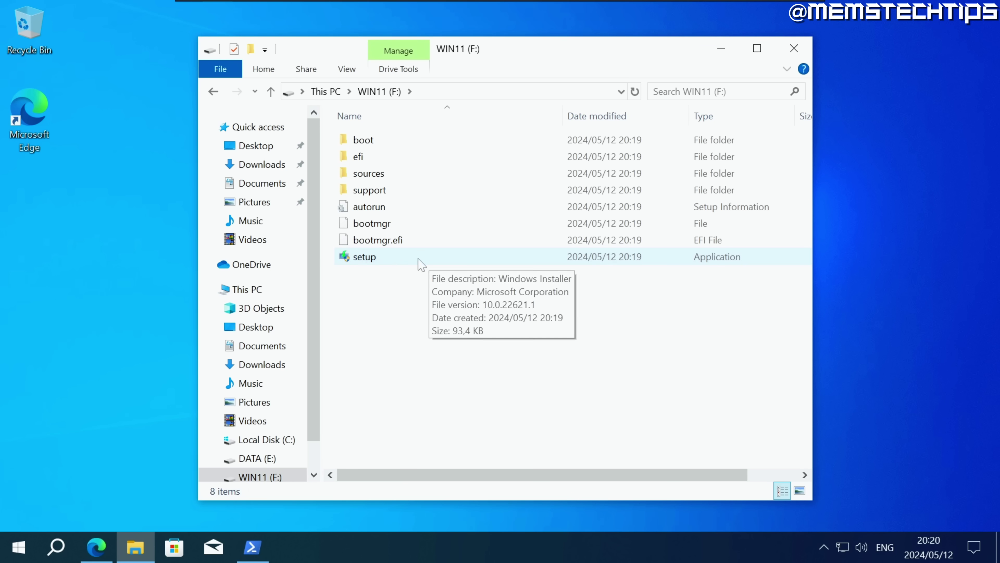
double_click(389, 259)
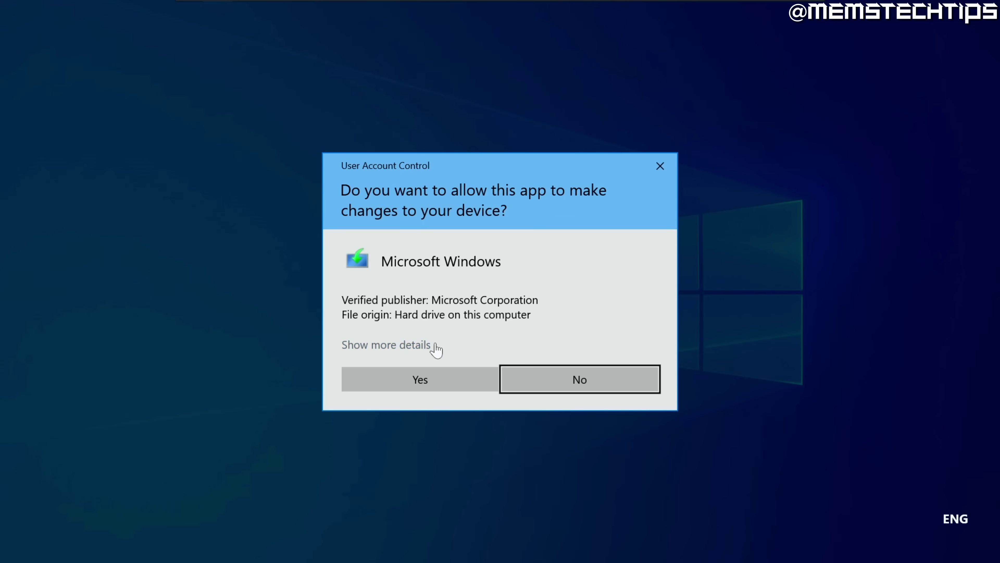
Step: Allow setup to run, choose 'Not right now' for updates, and accept the license terms
left_click(454, 379)
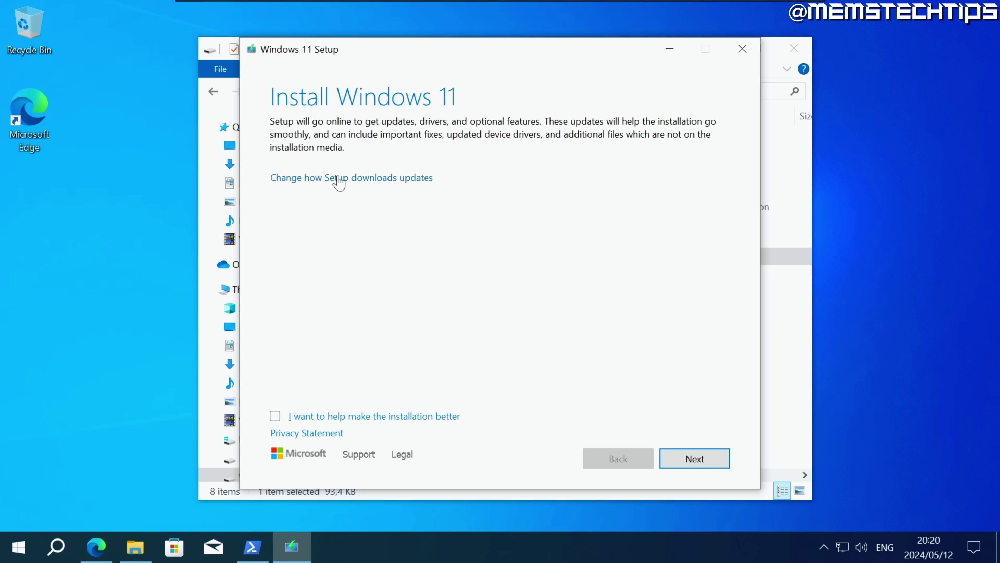
left_click(345, 178)
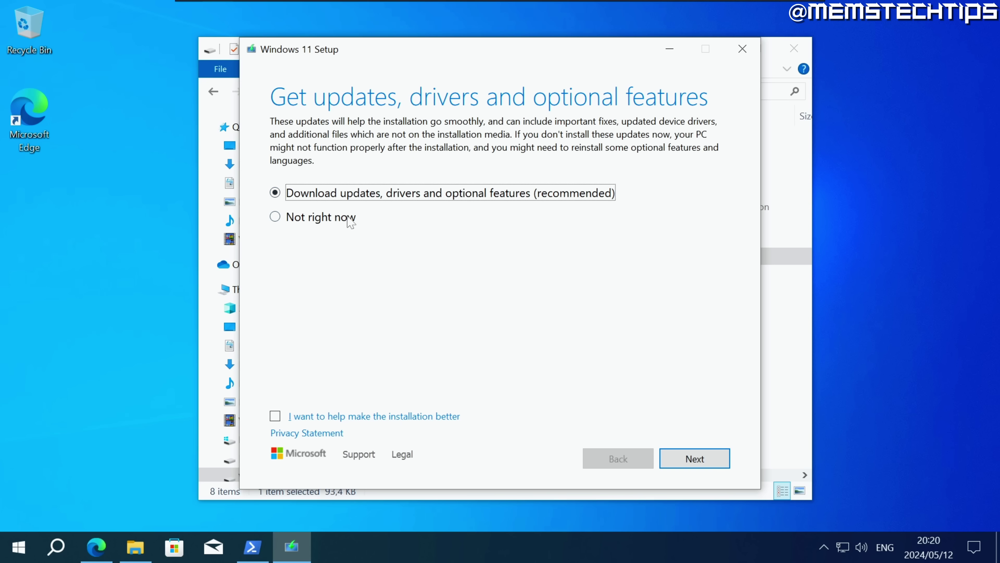
left_click(307, 218)
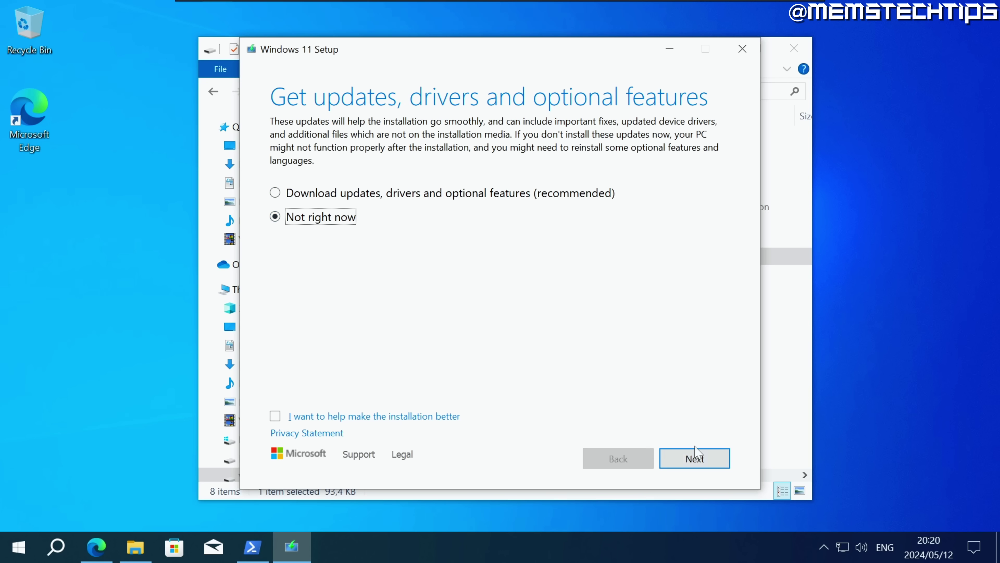
left_click(714, 460)
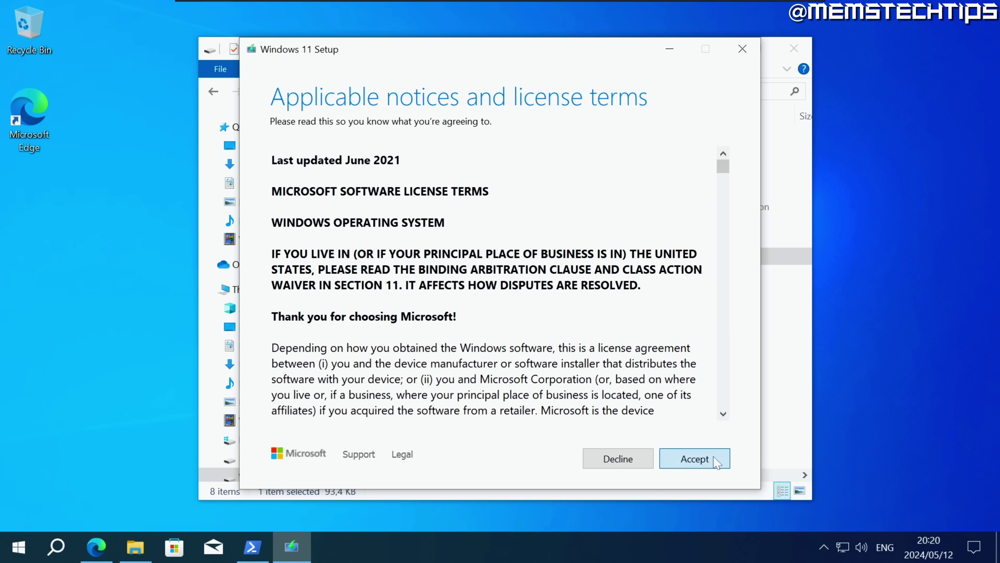
left_click(708, 459)
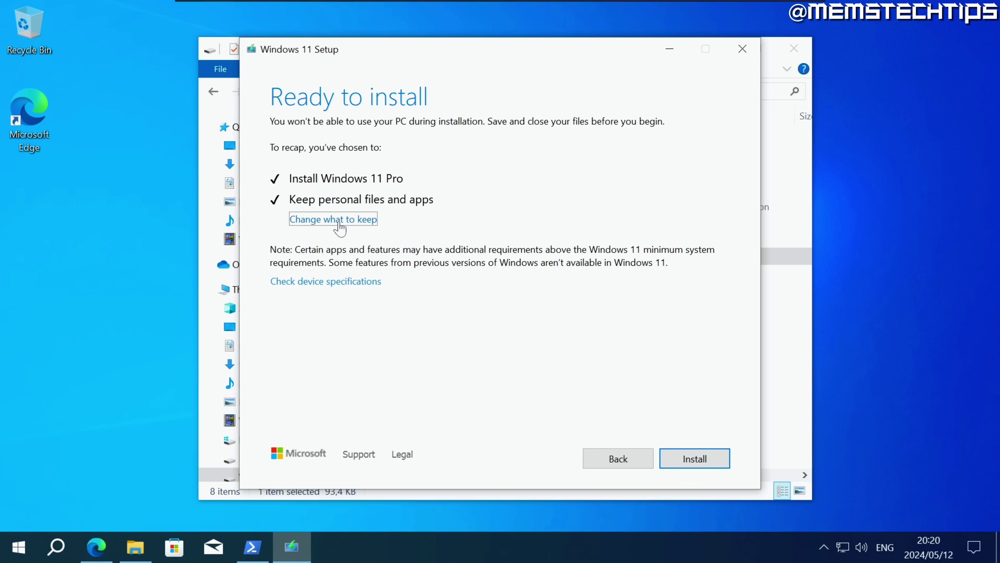
Step: Confirm 'Keep personal files and apps' and install the Windows 11 upgrade
left_click(340, 220)
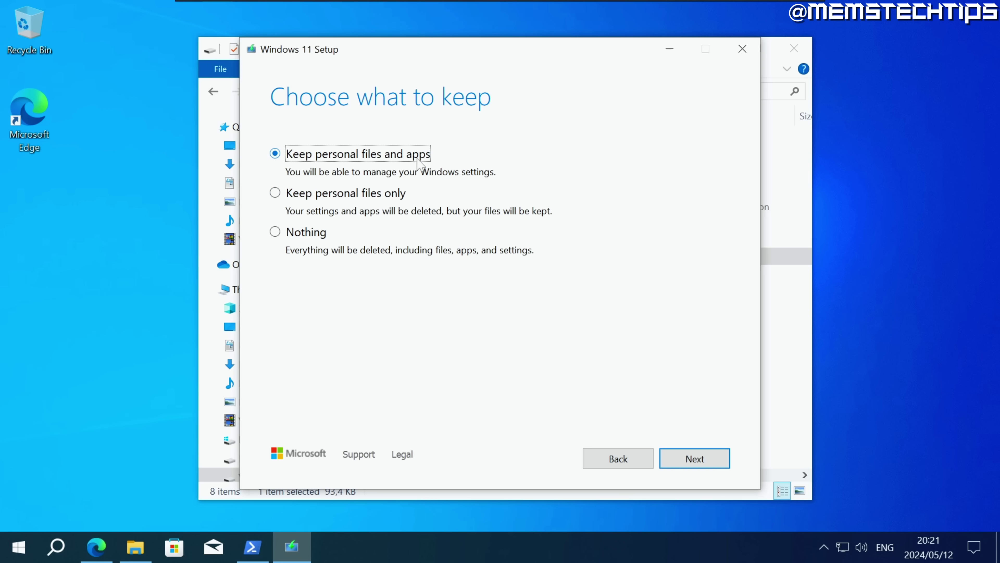
left_click(710, 458)
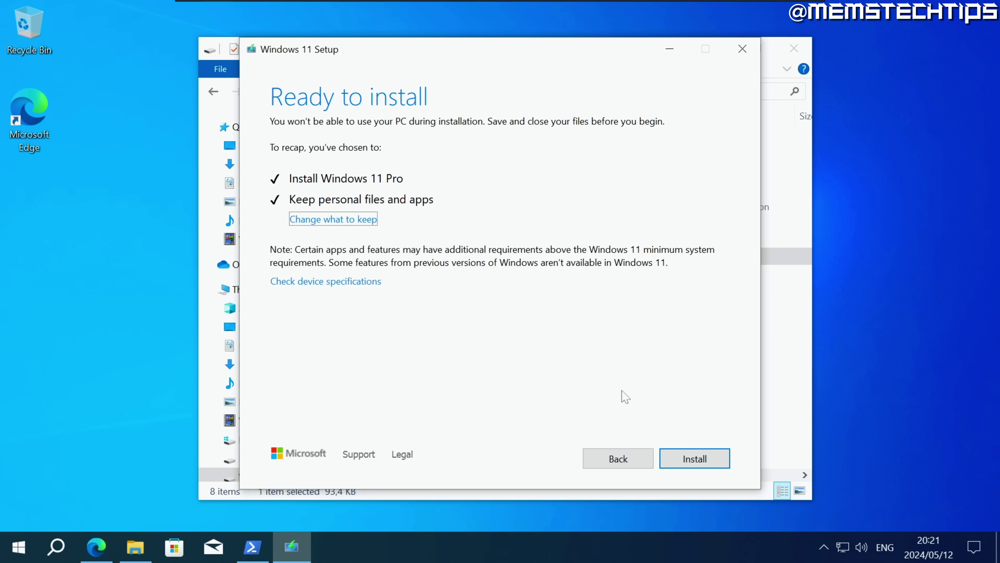
left_click(690, 458)
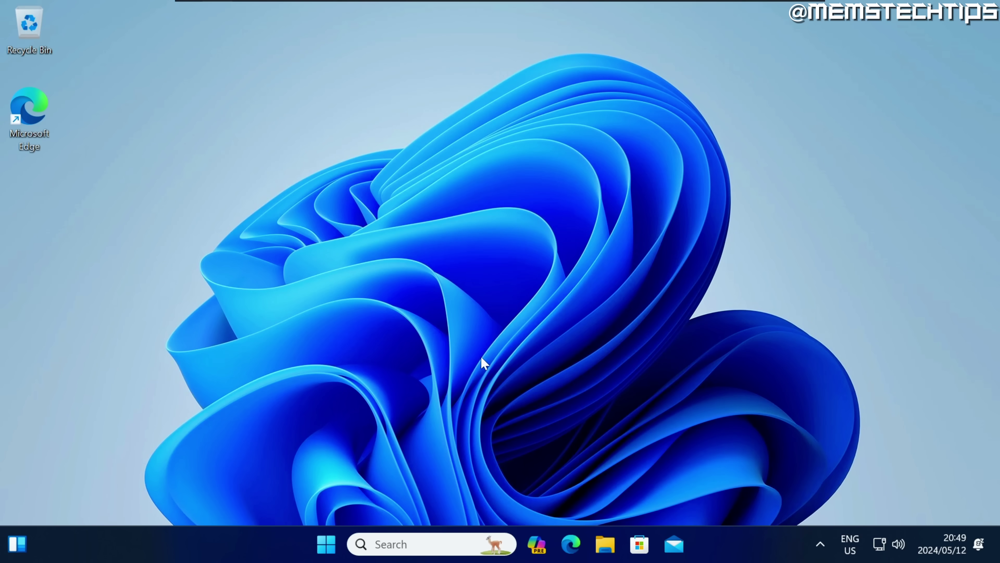
Step: Open Local Disk (C:) in File Explorer and permanently delete the VHD folder
left_click(605, 544)
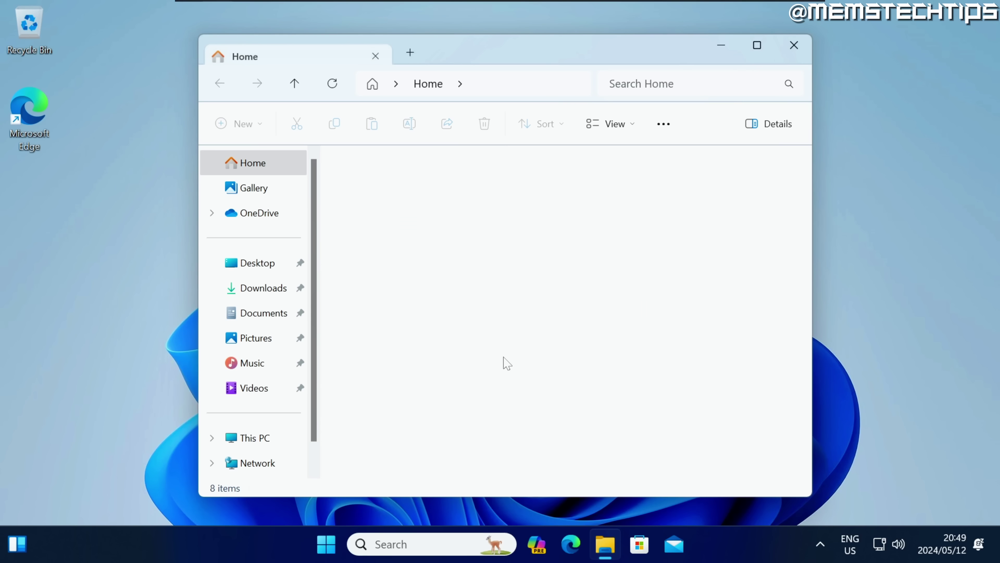
left_click(257, 439)
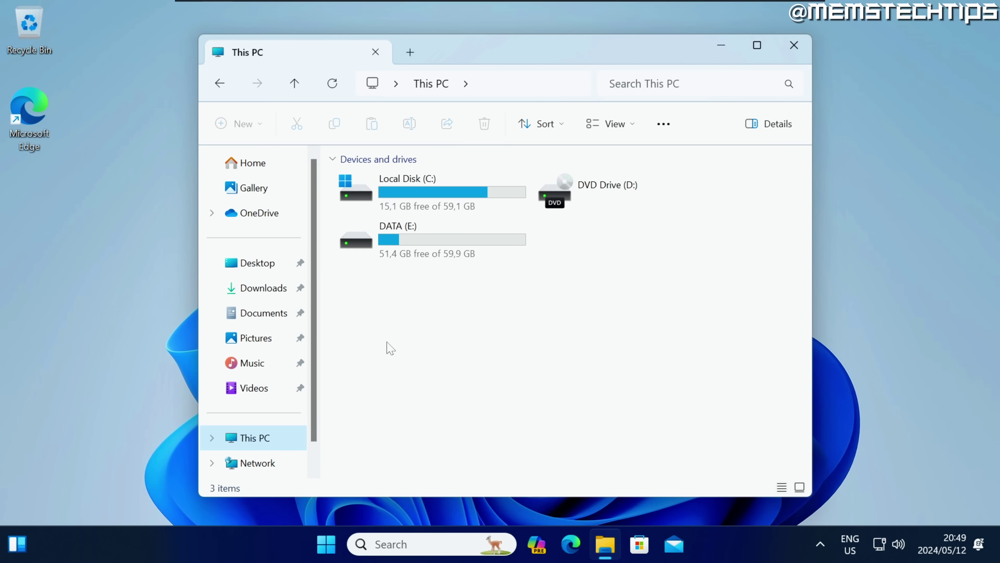
left_click_drag(387, 342, 686, 272)
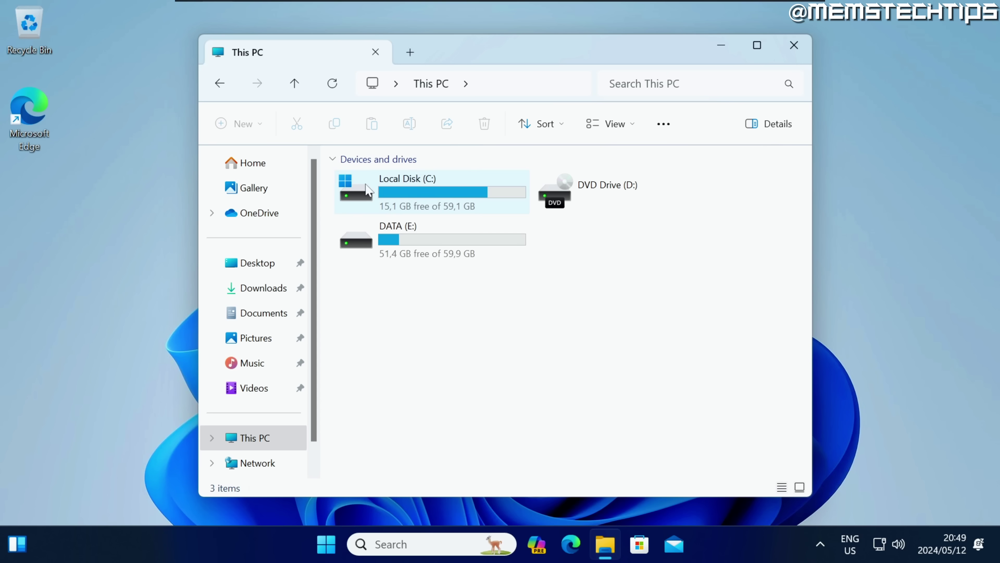
left_click(430, 193)
double_click(431, 193)
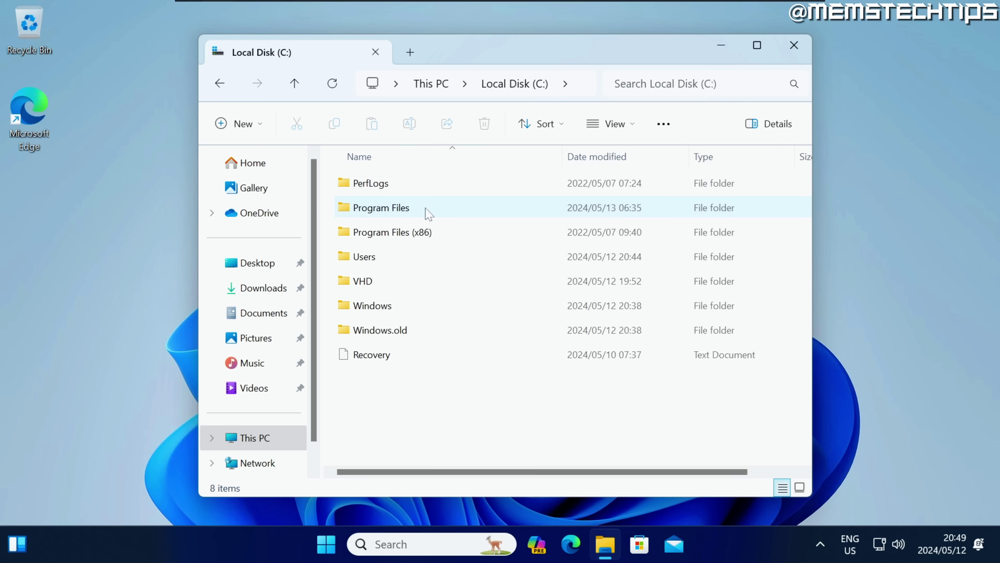
left_click(405, 284)
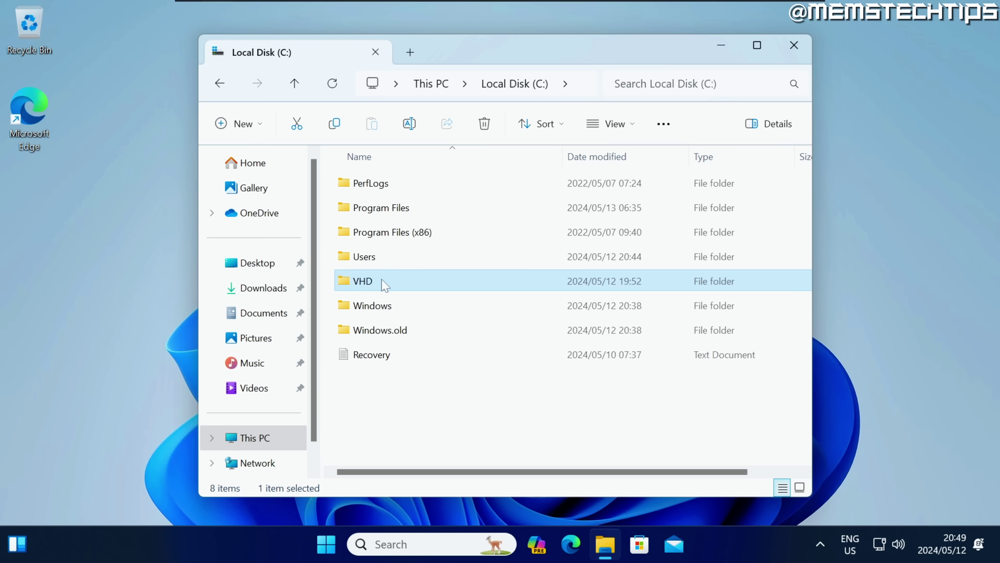
left_click(484, 124)
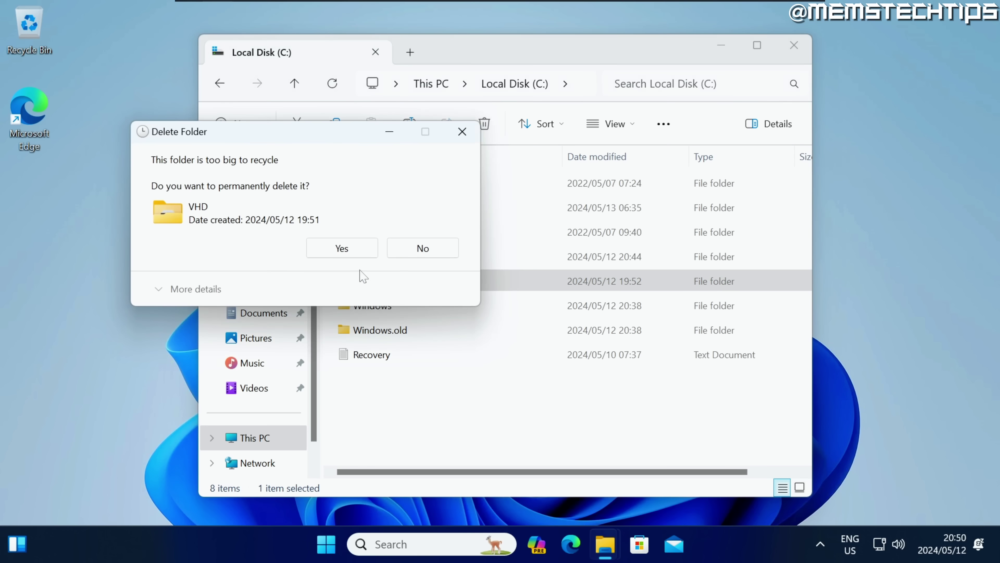
left_click(342, 248)
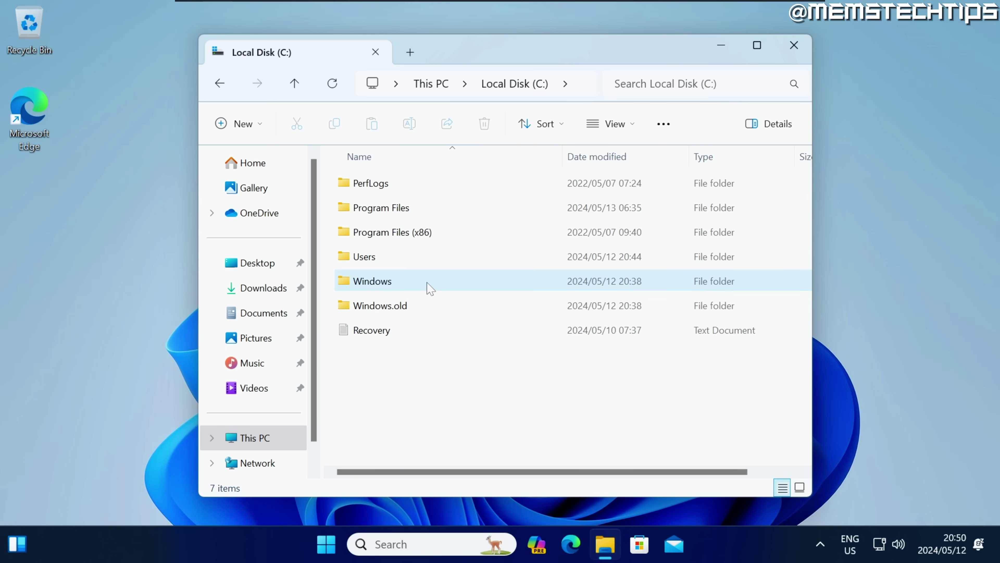
Step: Permanently delete the Windows 11 ISO and rufus-4.4 from Downloads, check drive space, and close Explorer
left_click(265, 291)
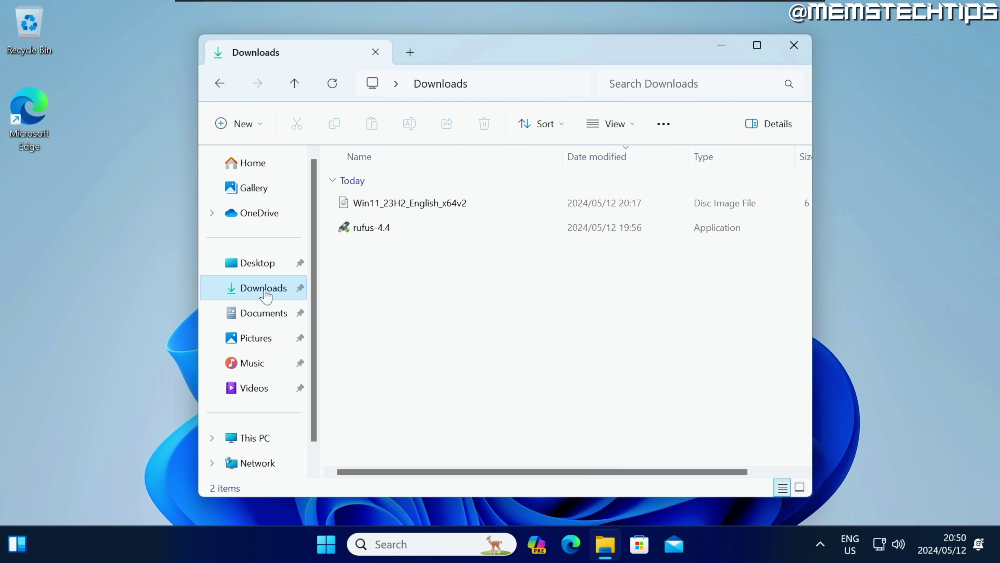
left_click_drag(394, 271, 457, 202)
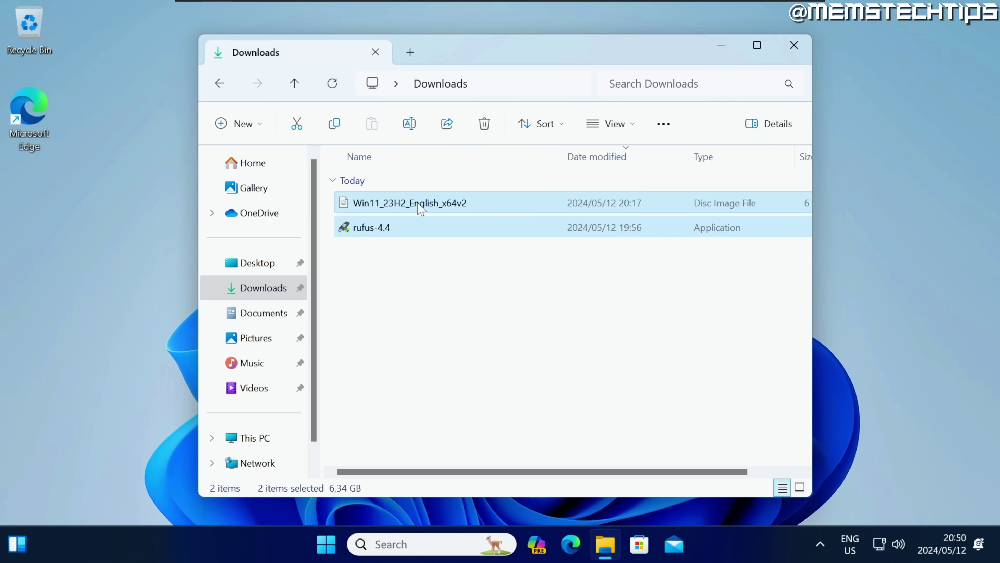
left_click(487, 126)
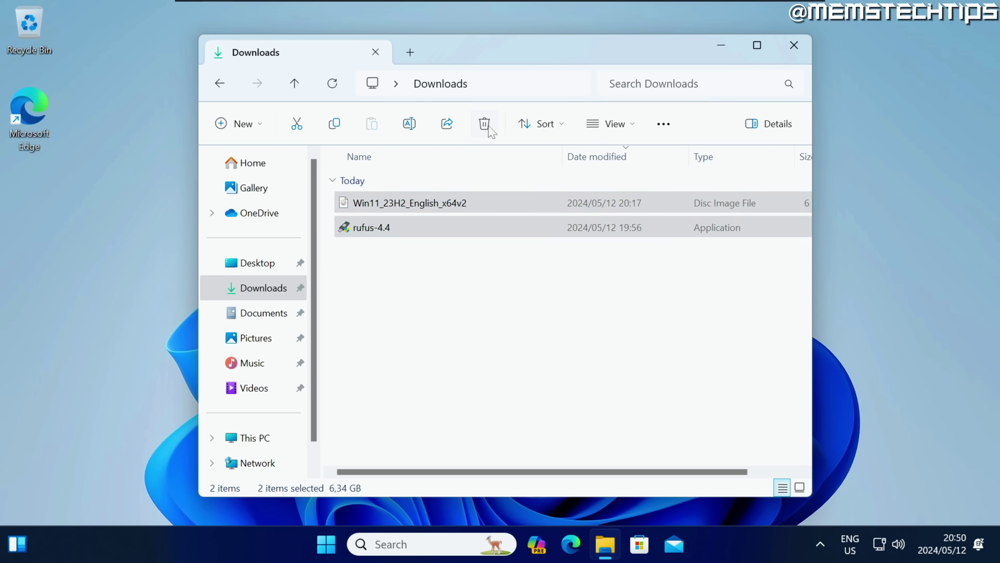
left_click(553, 221)
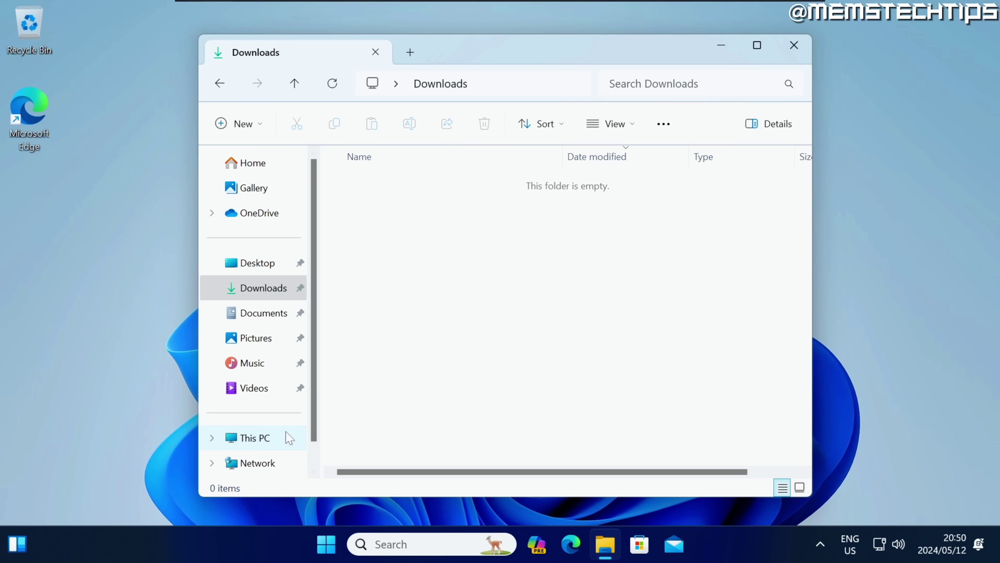
left_click(253, 438)
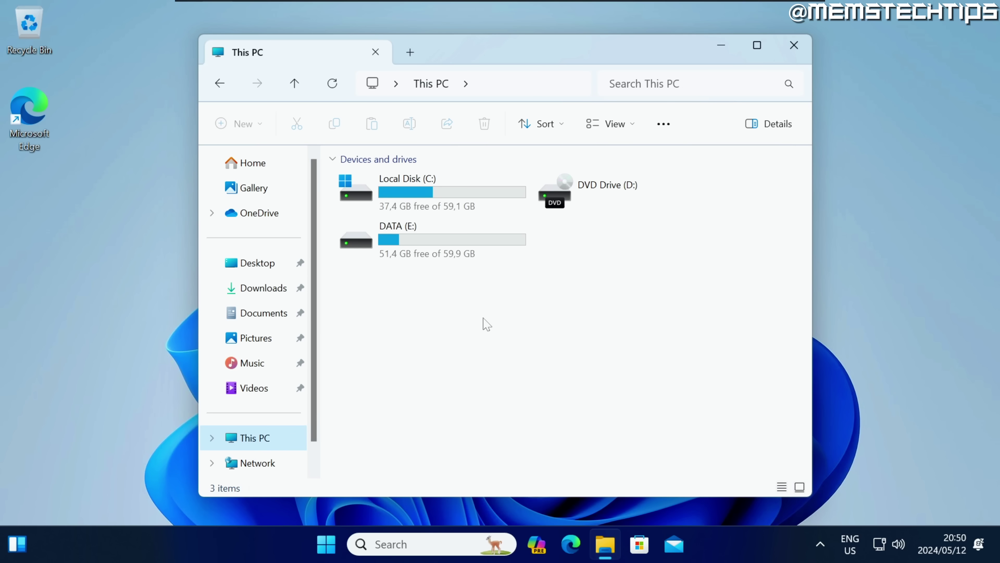
left_click(793, 47)
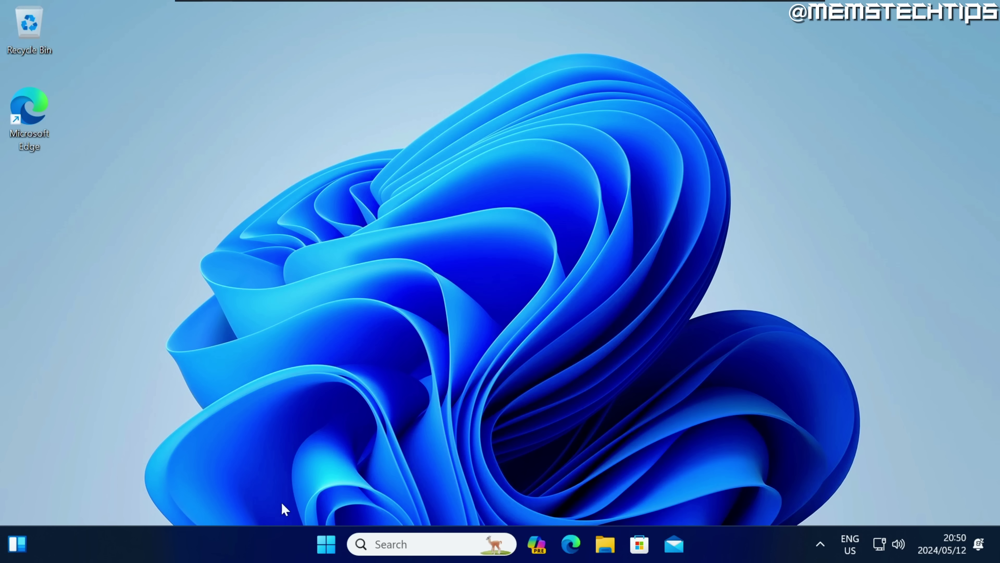
Step: Go to Settings > Windows Update > Advanced options > Recovery and review the Go back option
left_click(326, 543)
left_click(332, 273)
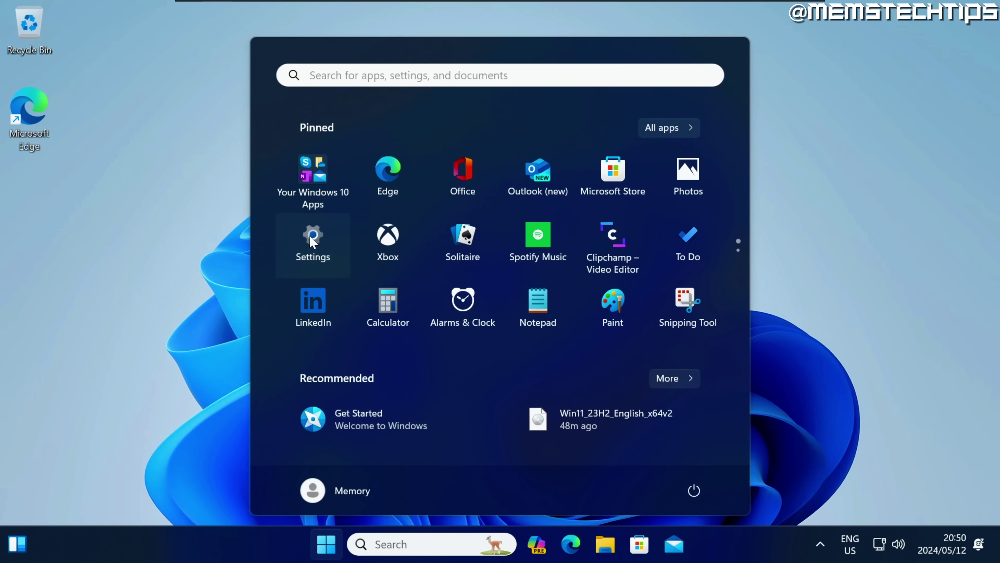
left_click(94, 505)
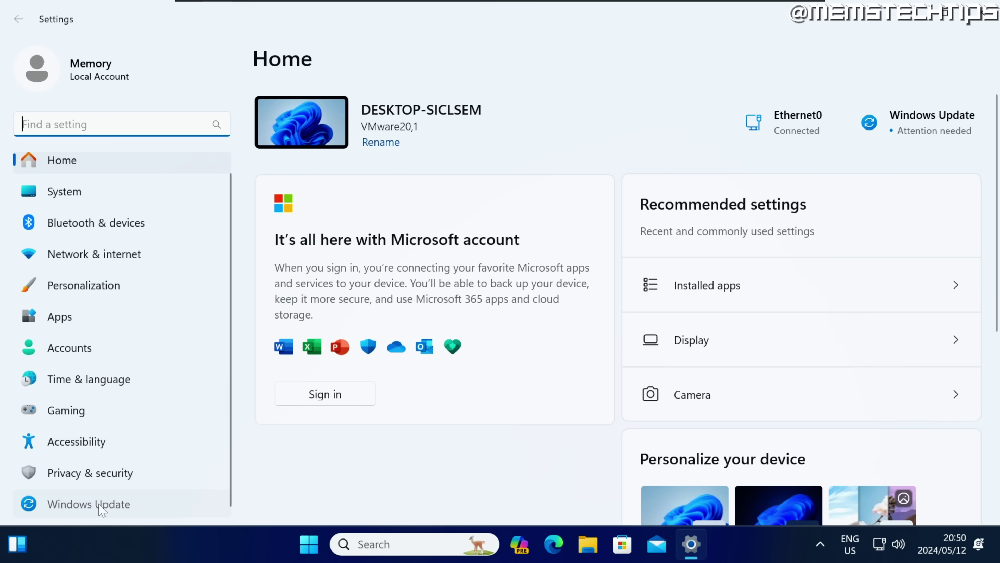
scroll(405, 356, "down", 5)
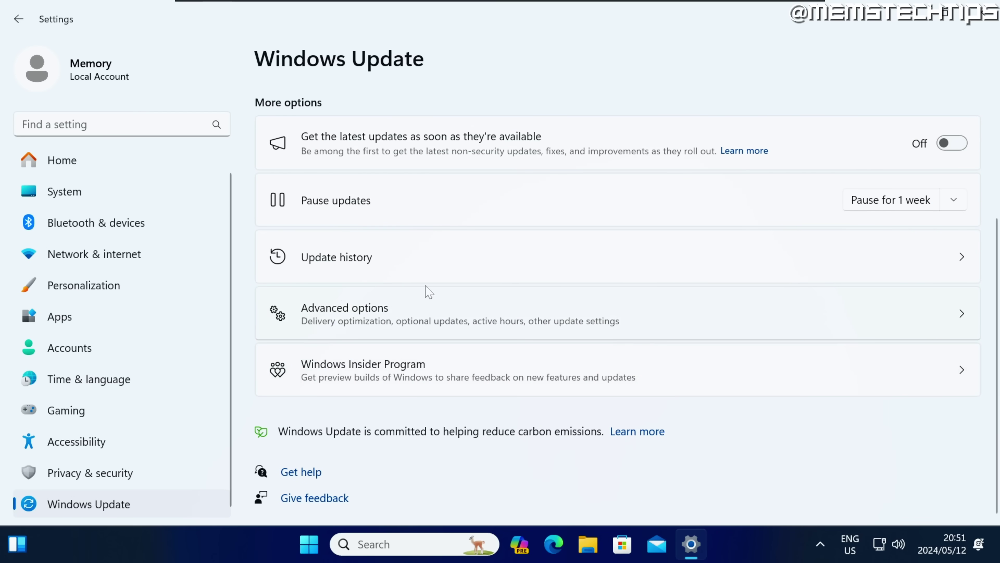
left_click(427, 314)
scroll(439, 333, "down", 5)
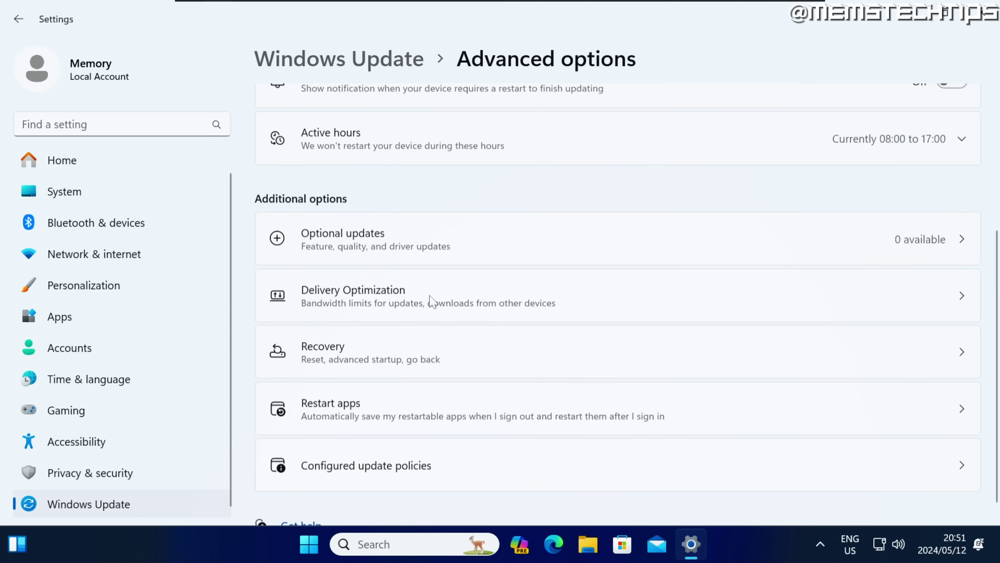
left_click(425, 339)
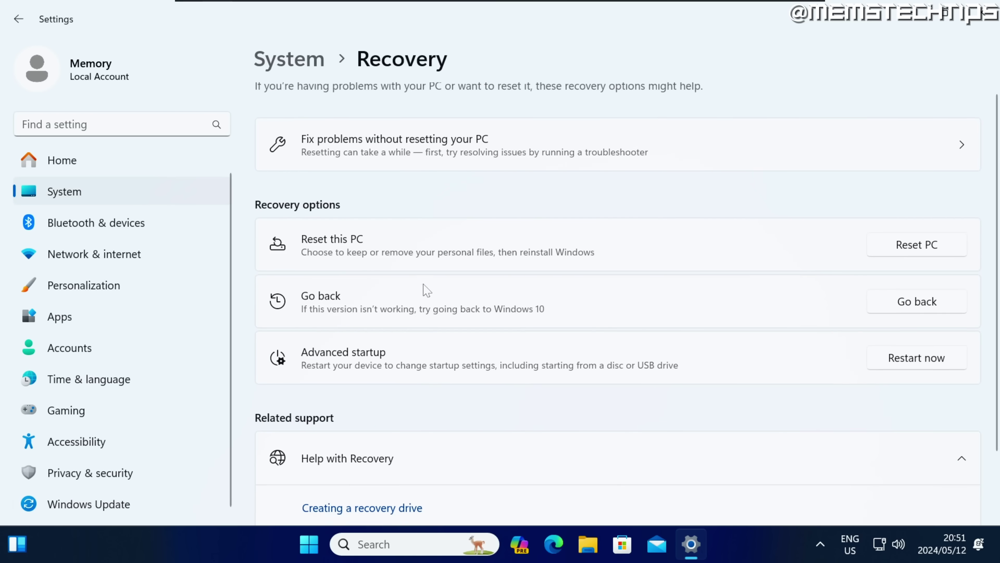
scroll(424, 288, "down", 2)
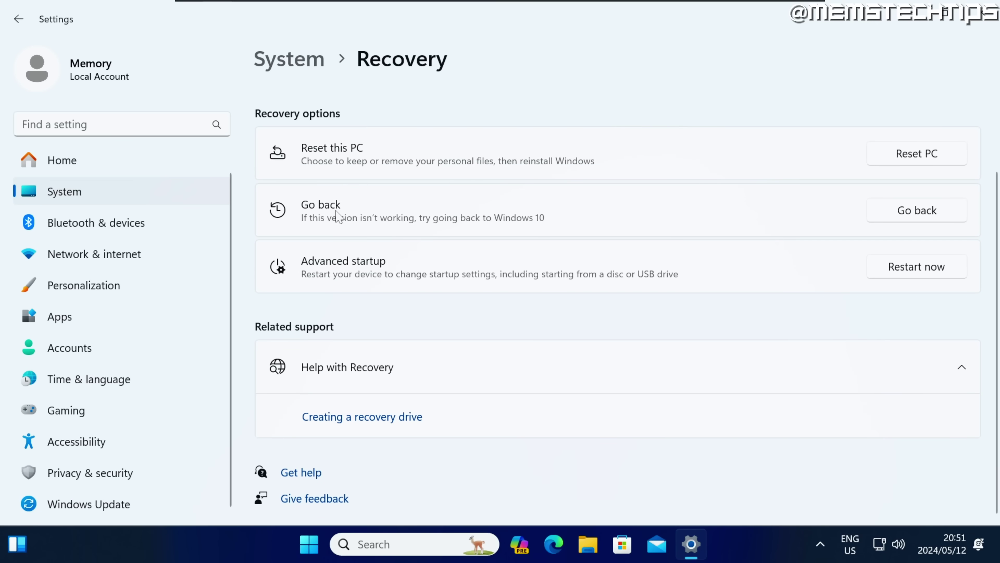